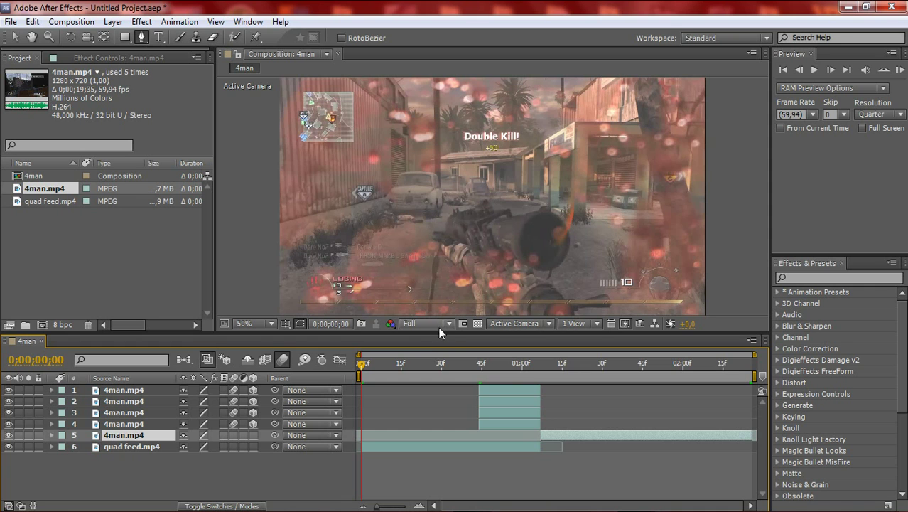
- Play a RAM preview of the existing 4man composition to review the finished transition
{"action": "left_click", "coordinate": [900, 70]}
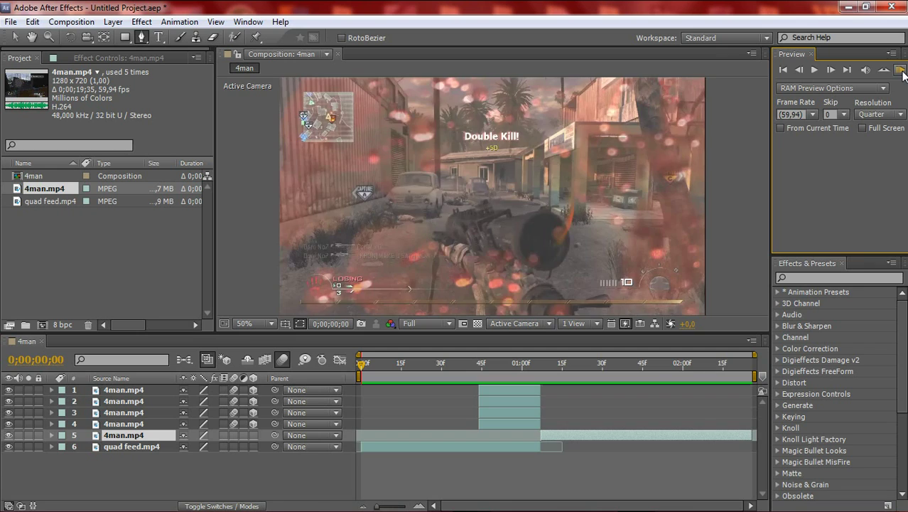
{"action": "left_click", "coordinate": [900, 70]}
{"action": "left_click", "coordinate": [901, 70]}
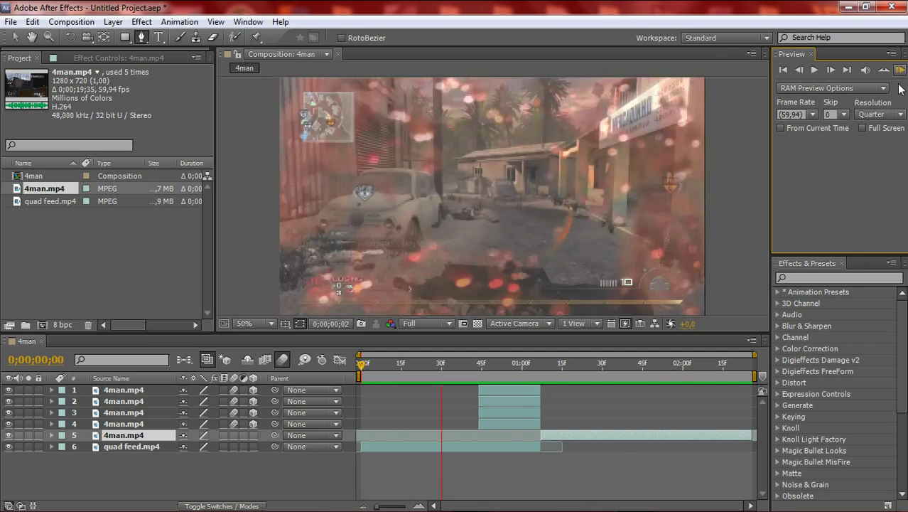
{"action": "left_click", "coordinate": [900, 70]}
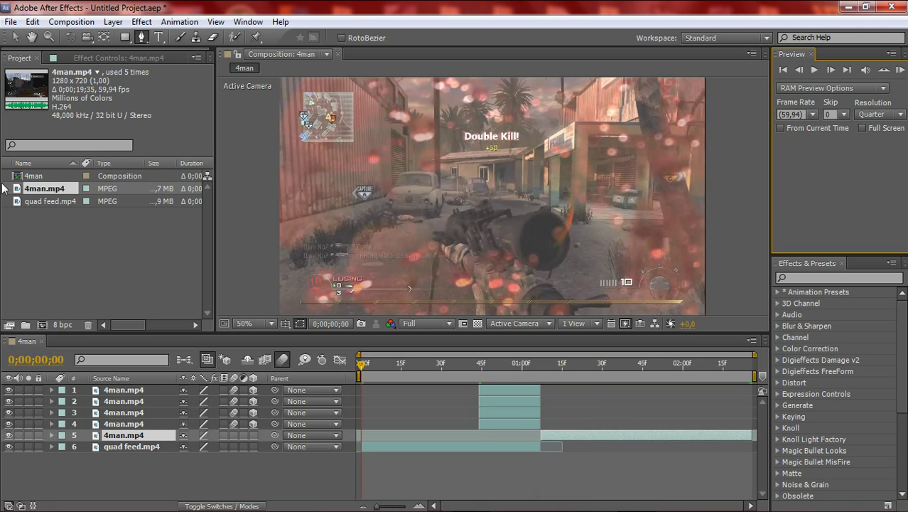
- Delete the 4man composition and create a new single composition from 4man.mp4 and quad feed.mp4, using the dimensions of 4man.mp4
{"action": "left_click", "coordinate": [38, 175]}
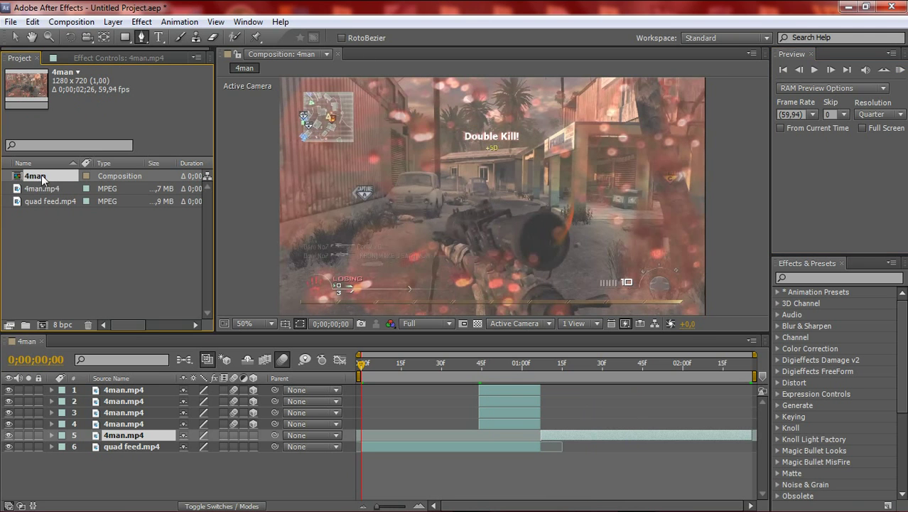
{"action": "key", "text": "Delete"}
{"action": "left_click", "coordinate": [477, 278]}
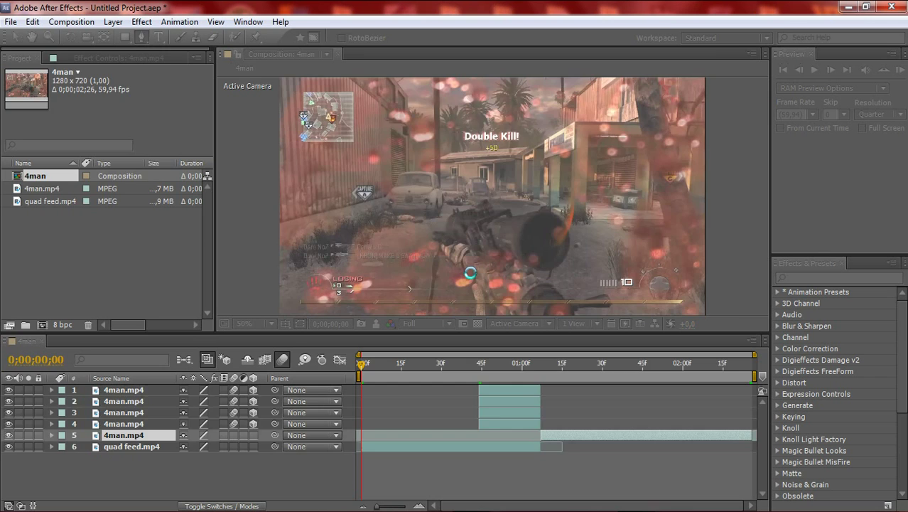
{"action": "left_click_drag", "start_coordinate": [54, 246], "coordinate": [180, 470]}
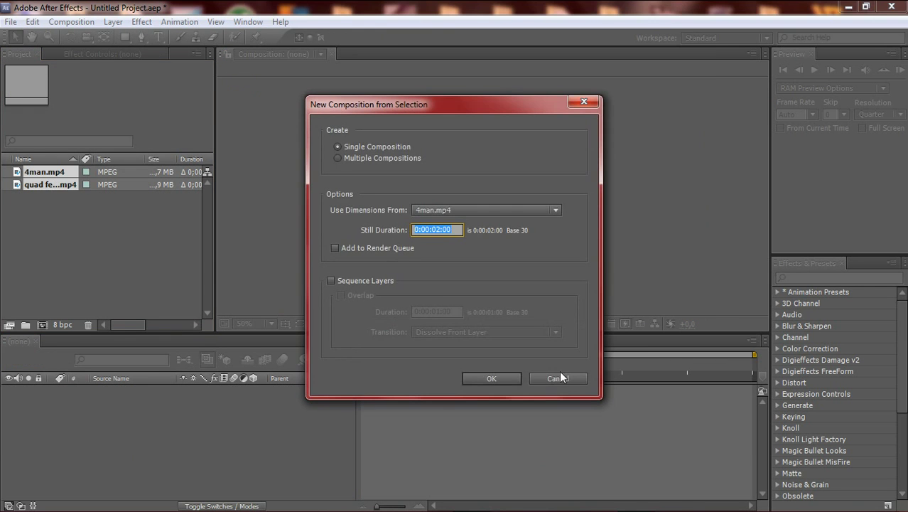
{"action": "left_click", "coordinate": [496, 376]}
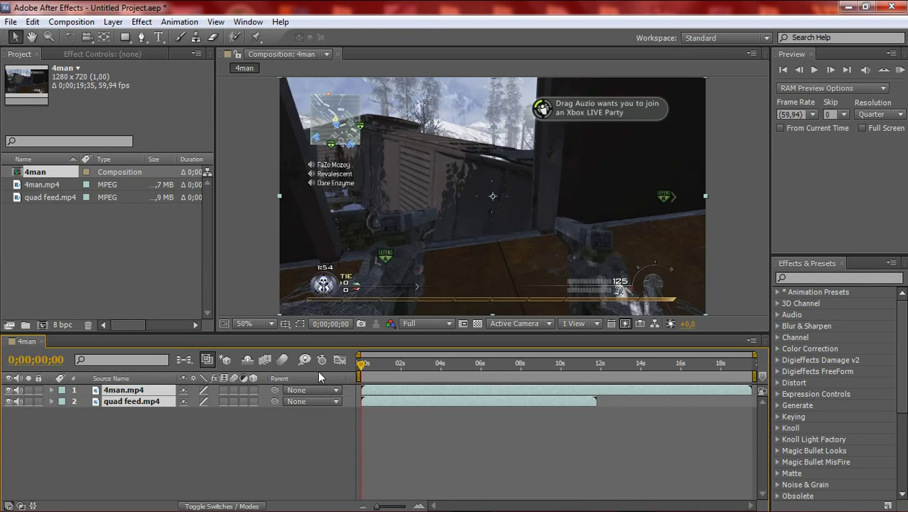
- Turn off the audio of both layers and move the quad feed.mp4 layer above 4man.mp4
{"action": "left_click", "coordinate": [248, 409]}
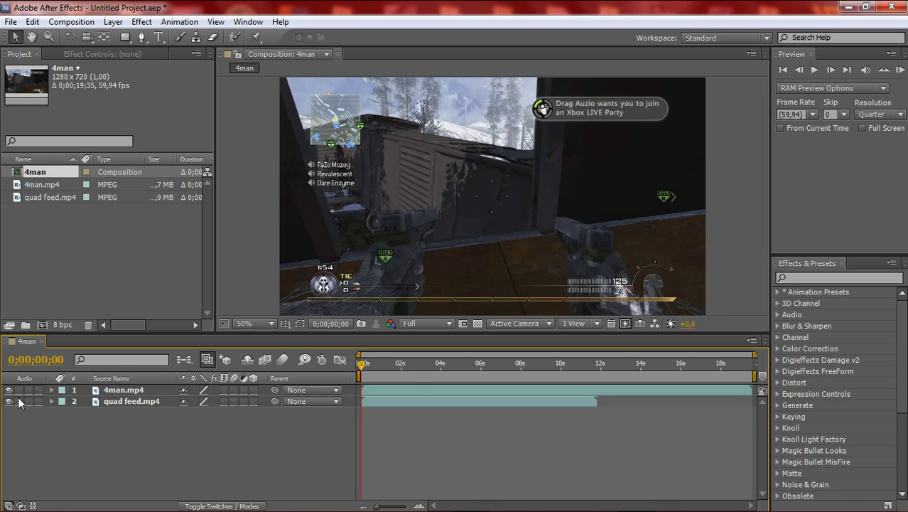
{"action": "left_click", "coordinate": [416, 378]}
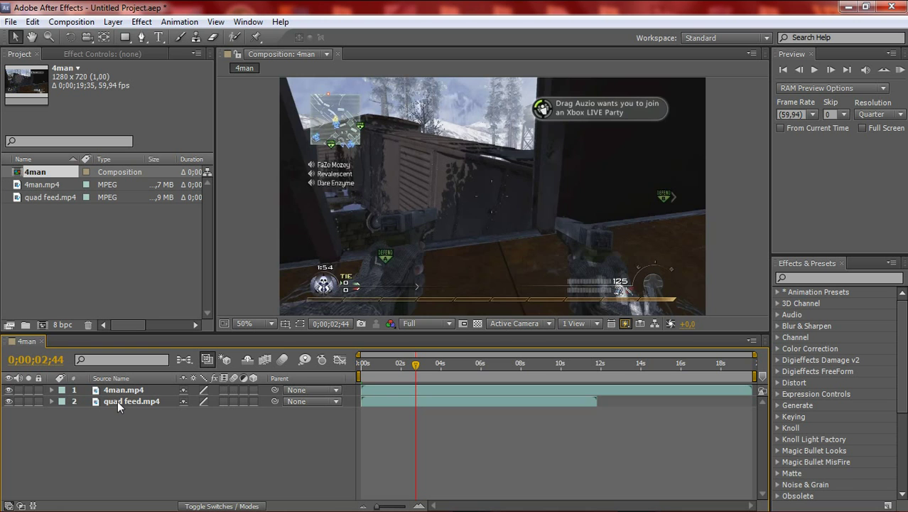
{"action": "mouse_move", "coordinate": [118, 401]}
{"action": "left_mouse_down"}
{"action": "mouse_move", "coordinate": [119, 381]}
{"action": "mouse_move", "coordinate": [125, 387]}
{"action": "left_mouse_up"}
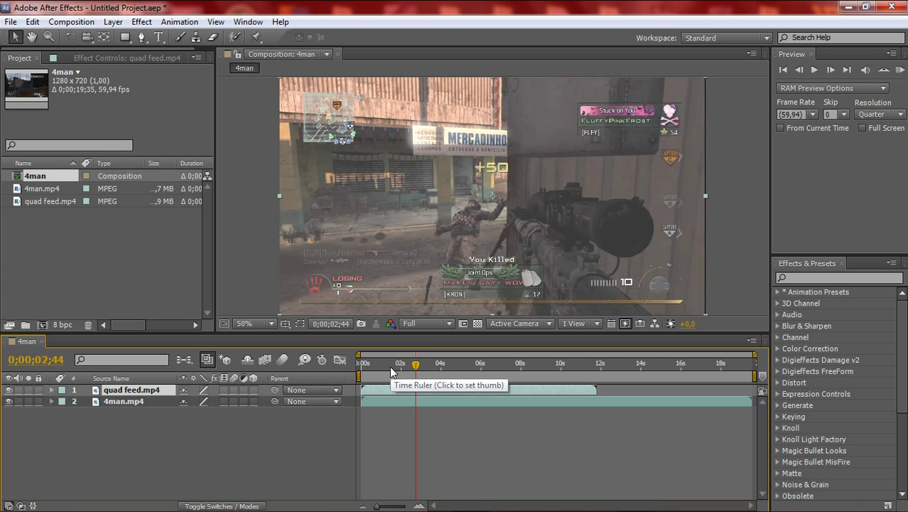
- Cut away the part of quad feed.mp4 before 0;00;10;43 and move the remaining clip to the start of the composition
{"action": "left_click", "coordinate": [555, 364]}
{"action": "left_click_drag", "start_coordinate": [555, 369], "coordinate": [577, 368]}
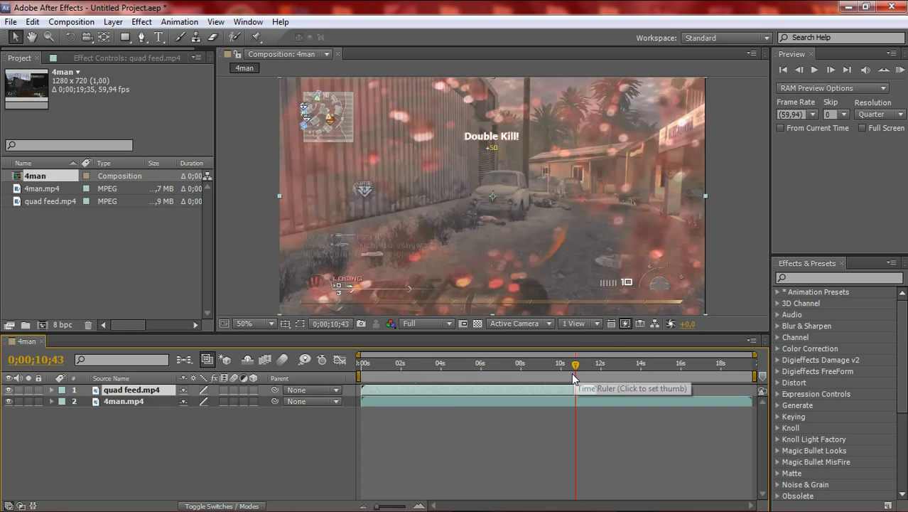
{"action": "key", "text": "ctrl+shift+d"}
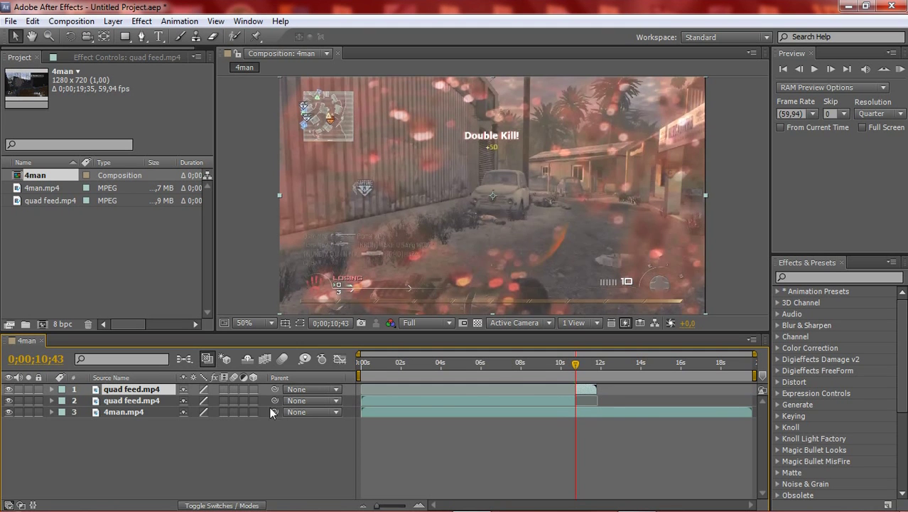
{"action": "left_click", "coordinate": [142, 400]}
{"action": "key", "text": "Delete"}
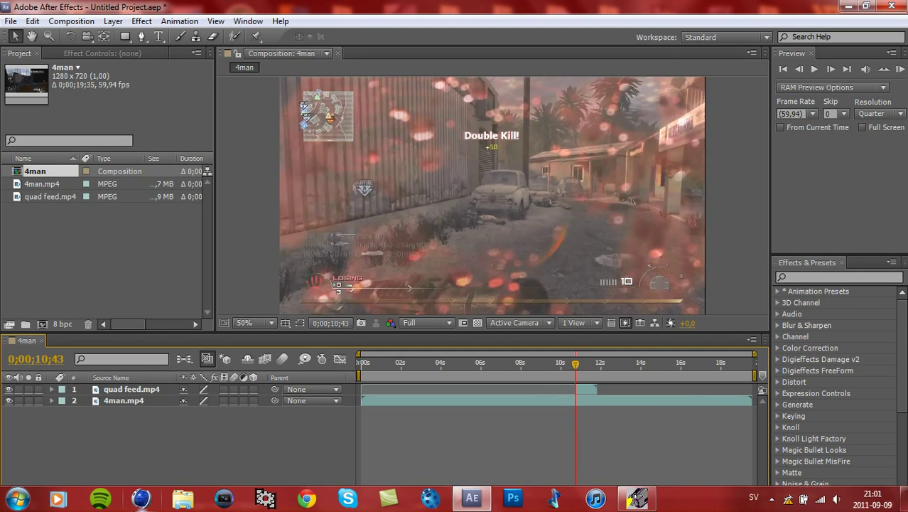
{"action": "left_click_drag", "start_coordinate": [575, 390], "coordinate": [368, 393]}
{"action": "key", "text": "Home"}
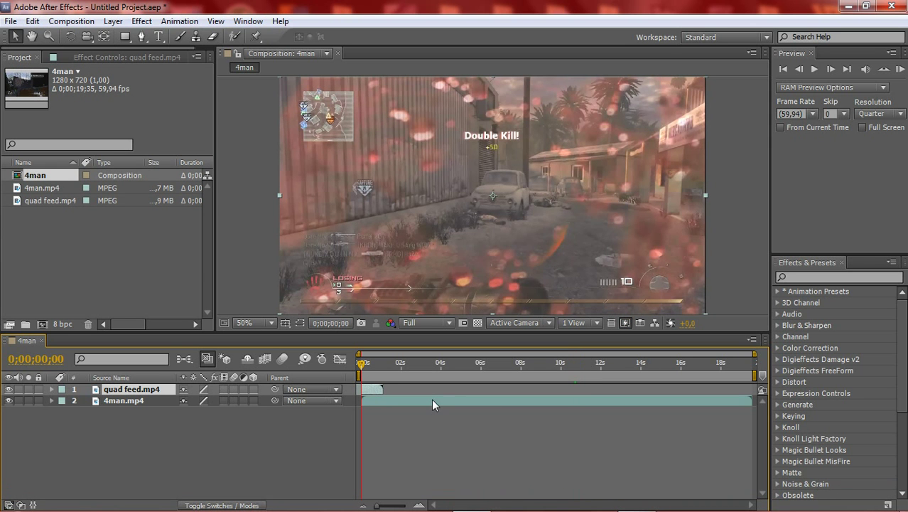
- Set the current time to 0;00;06;43, the frame of 4man.mp4 where the scope is centred on the enemy
{"action": "left_click", "coordinate": [434, 363]}
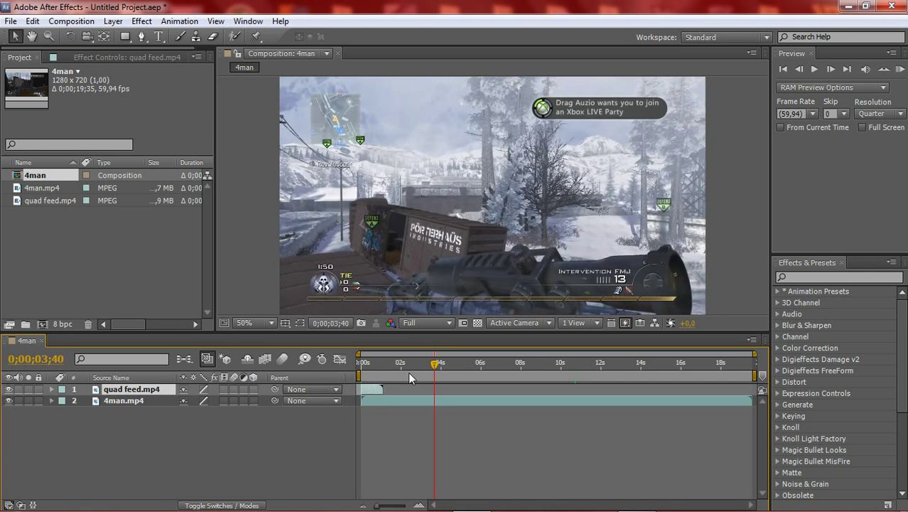
{"action": "left_click", "coordinate": [474, 364]}
{"action": "left_click", "coordinate": [502, 362]}
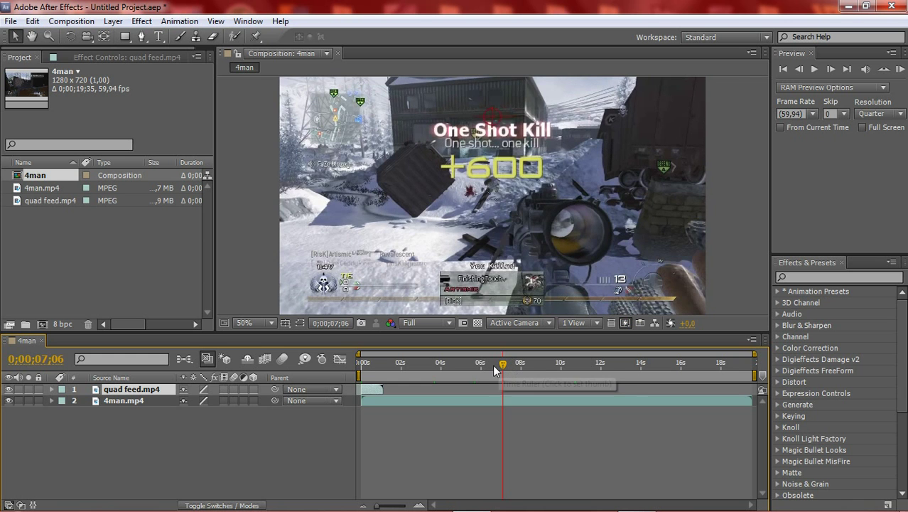
{"action": "left_click", "coordinate": [491, 363]}
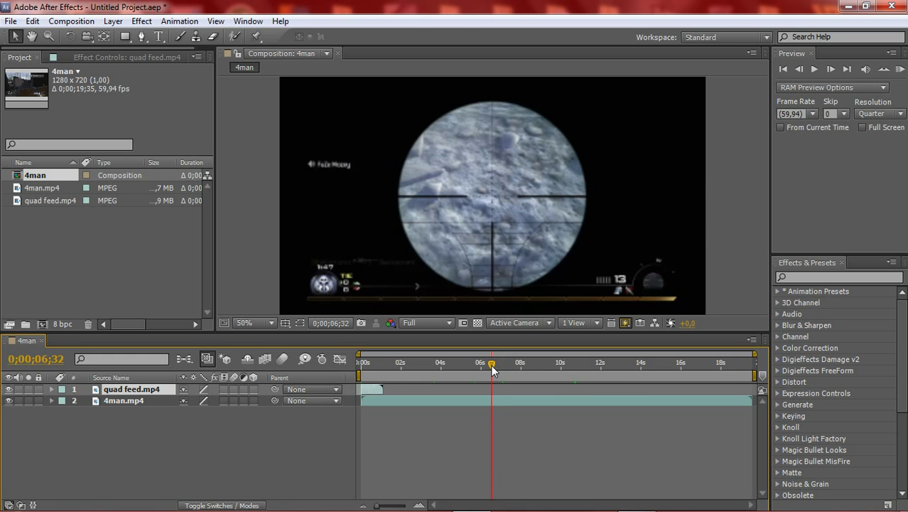
{"action": "left_click", "coordinate": [489, 365]}
{"action": "left_click_drag", "start_coordinate": [490, 368], "coordinate": [496, 368]}
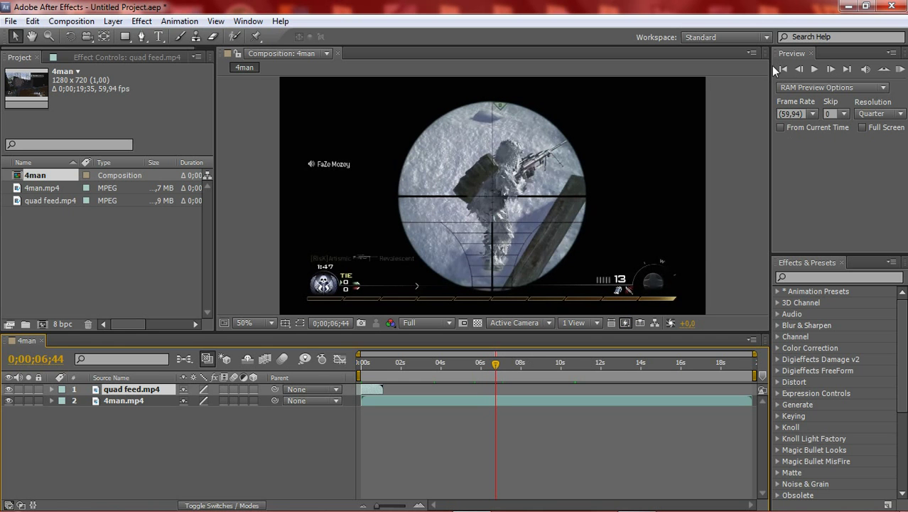
{"action": "left_click", "coordinate": [829, 68]}
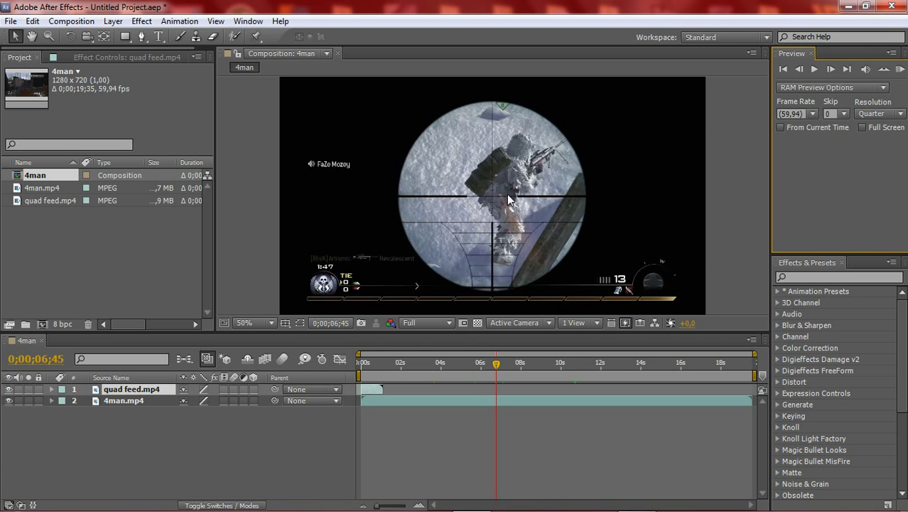
{"action": "left_click", "coordinate": [799, 69]}
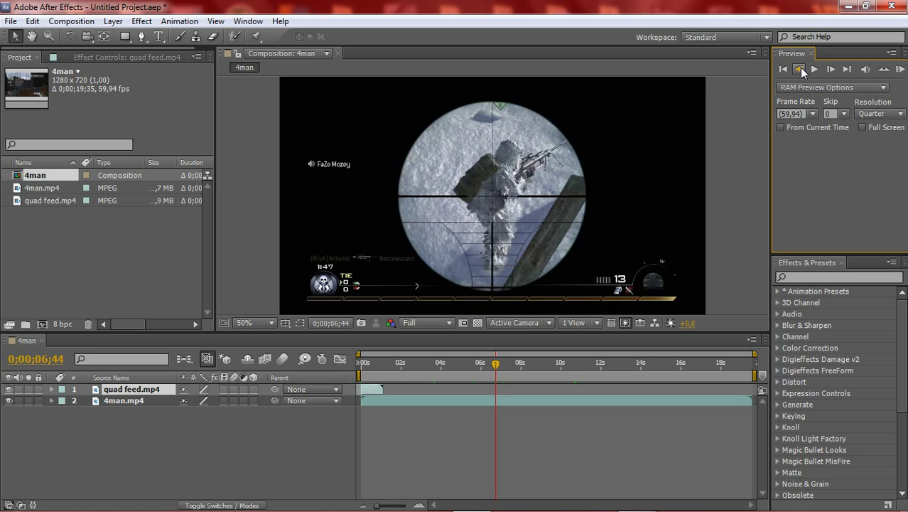
{"action": "left_click", "coordinate": [800, 69]}
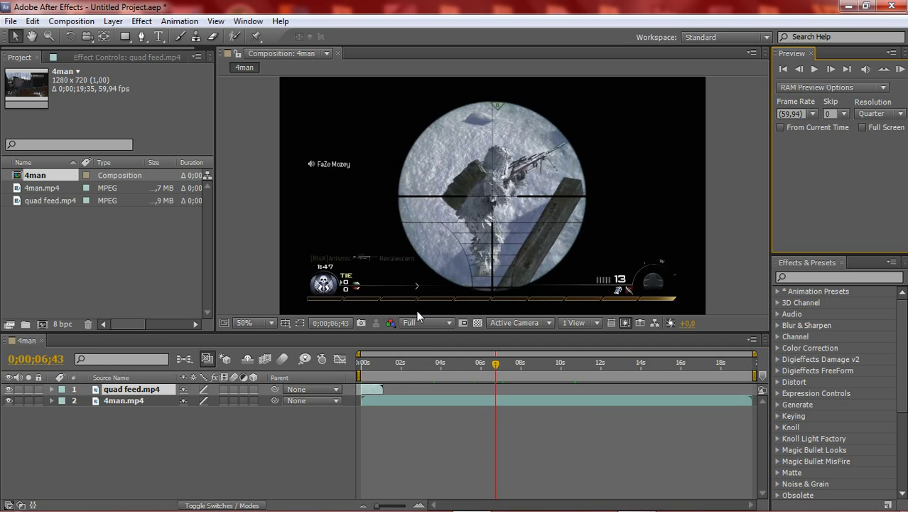
- Split the 4man.mp4 layer at 0;00;06;43 and delete its earlier part
{"action": "left_click", "coordinate": [121, 399]}
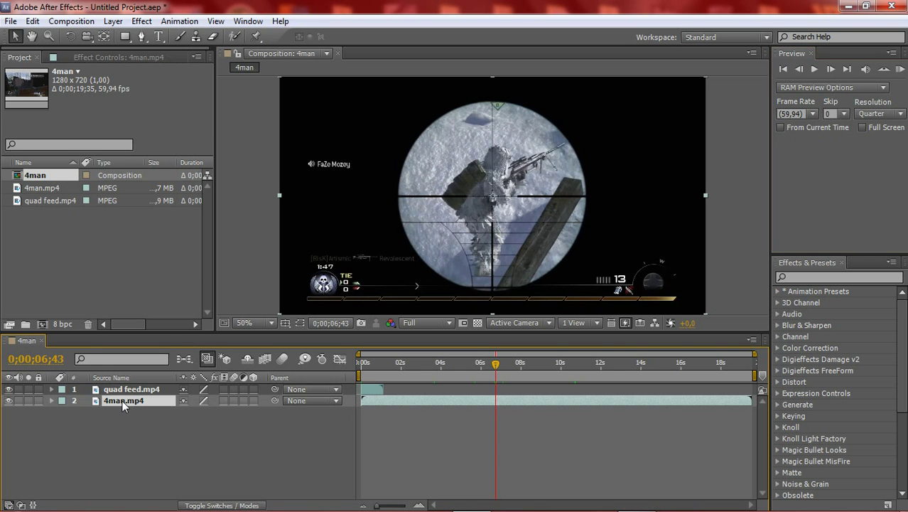
{"action": "key", "text": "ctrl+shift+d"}
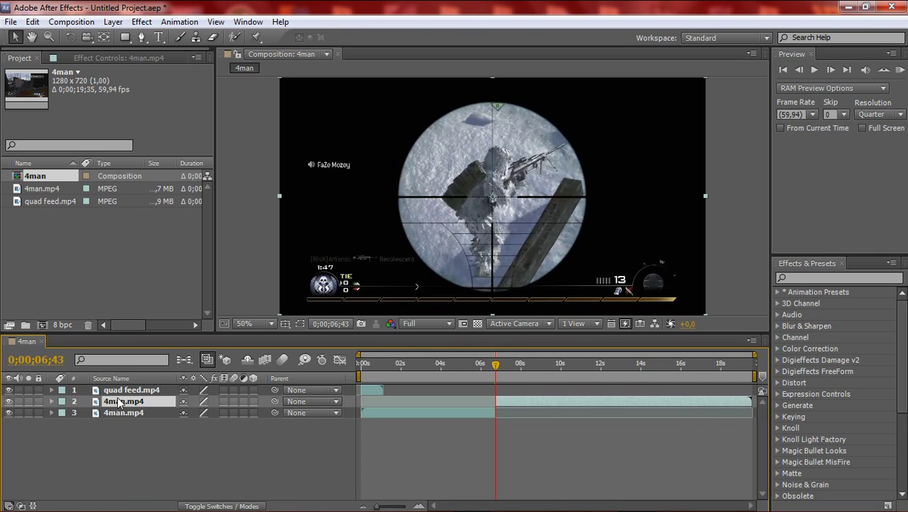
{"action": "left_click", "coordinate": [119, 412]}
{"action": "key", "text": "Delete"}
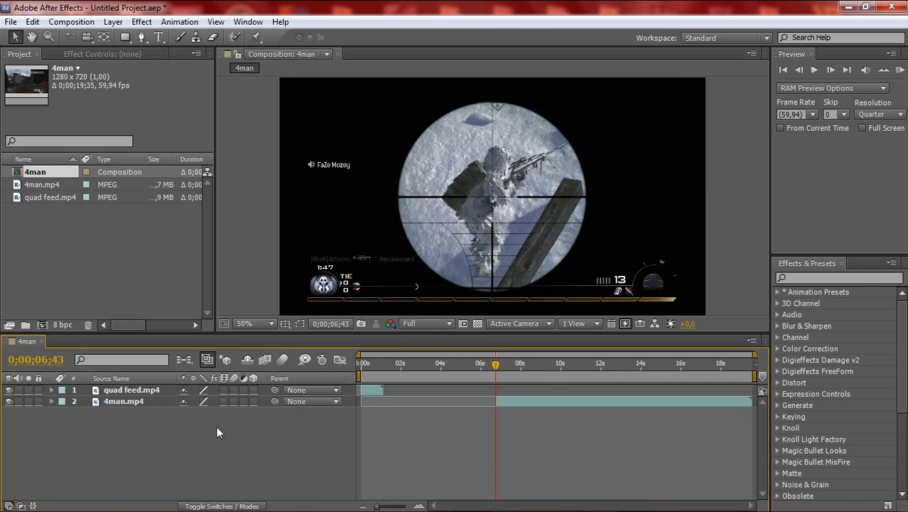
- Apply Freeze Frame to the remaining 4man.mp4 layer at the current time
{"action": "right_click", "coordinate": [509, 398]}
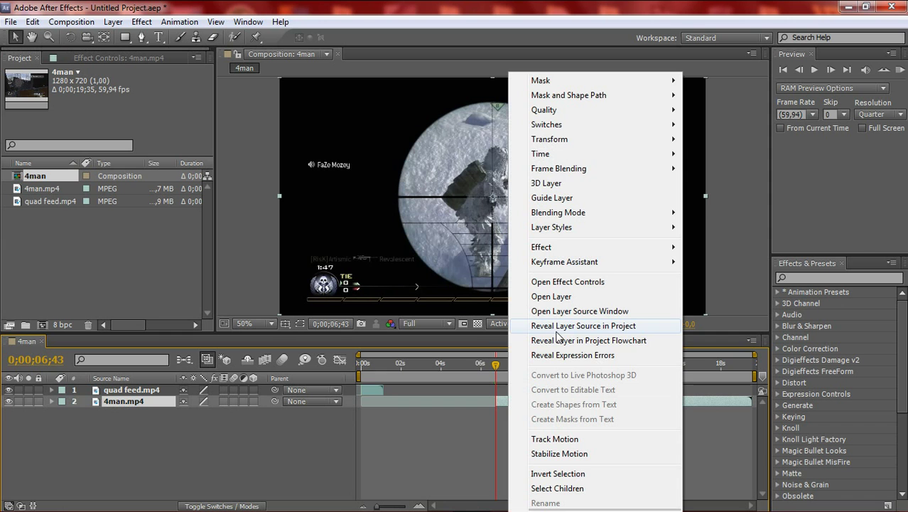
{"action": "mouse_move", "coordinate": [622, 162]}
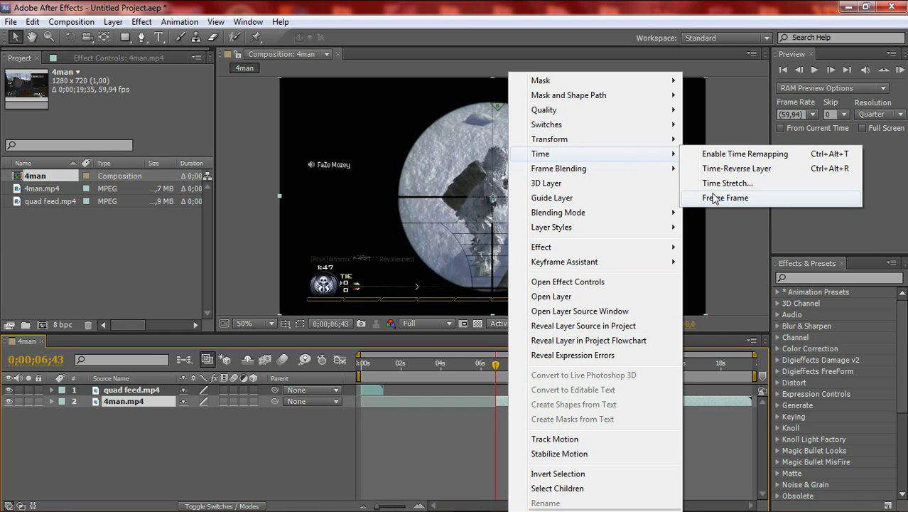
{"action": "left_click", "coordinate": [710, 197]}
{"action": "left_click", "coordinate": [52, 401]}
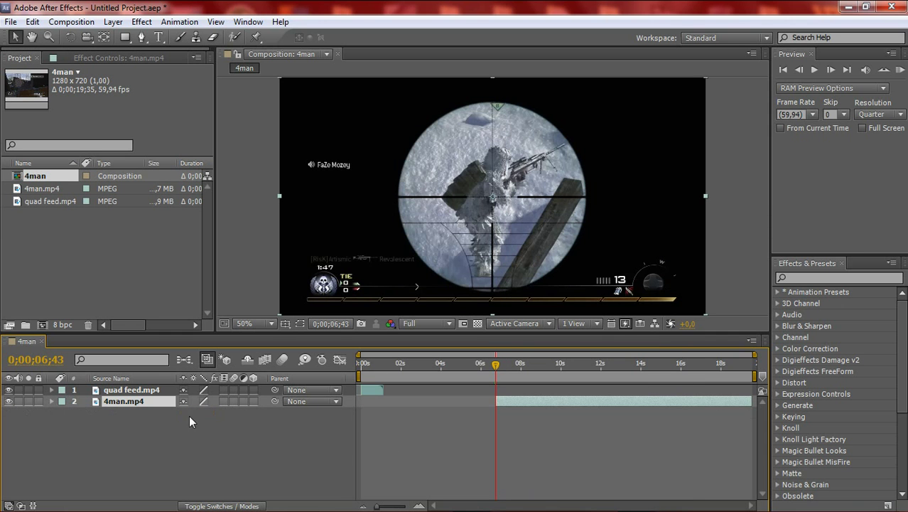
- Shift the frozen 4man.mp4 layer earlier so it starts at about 0;00;01;12, just after quad feed.mp4 ends, and put the current time there
{"action": "left_click_drag", "start_coordinate": [522, 398], "coordinate": [412, 398]}
{"action": "left_click", "coordinate": [386, 363]}
{"action": "left_click_drag", "start_coordinate": [386, 365], "coordinate": [385, 367]}
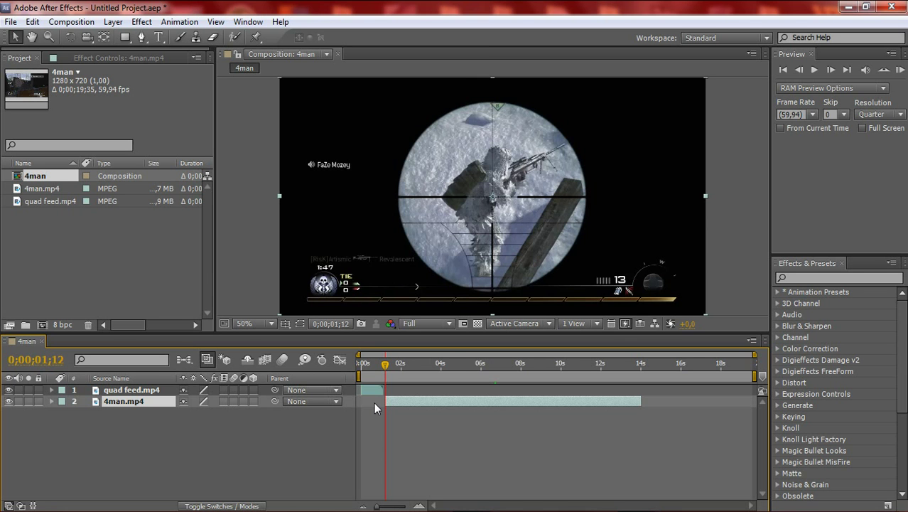
- Duplicate the frozen 4man.mp4 layer three times
{"action": "key", "text": "ctrl+d"}
{"action": "key", "text": "ctrl+d"}
{"action": "key", "text": "ctrl+d"}
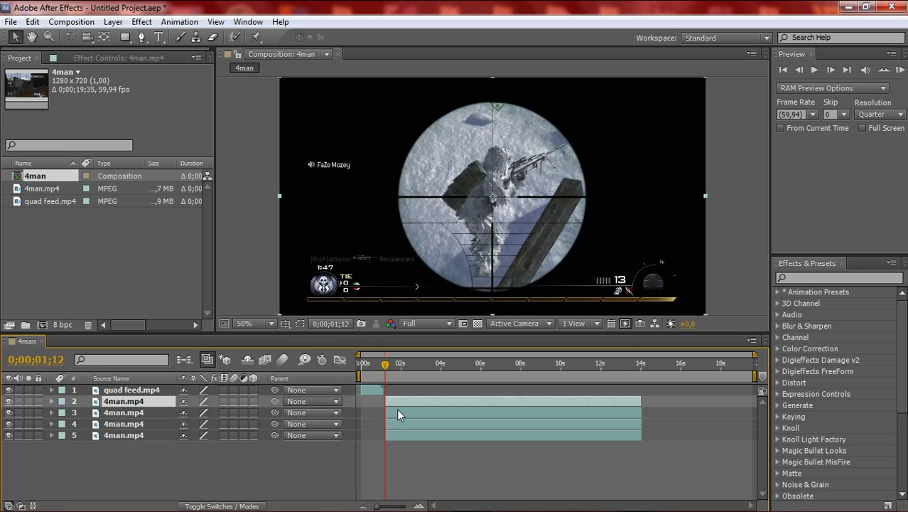
- Shift all four frozen 4man.mp4 layers to start at about 0;00;00;34 and stack them above quad feed.mp4
{"action": "left_click", "coordinate": [122, 423], "text": "shift"}
{"action": "left_click", "coordinate": [118, 435], "text": "shift"}
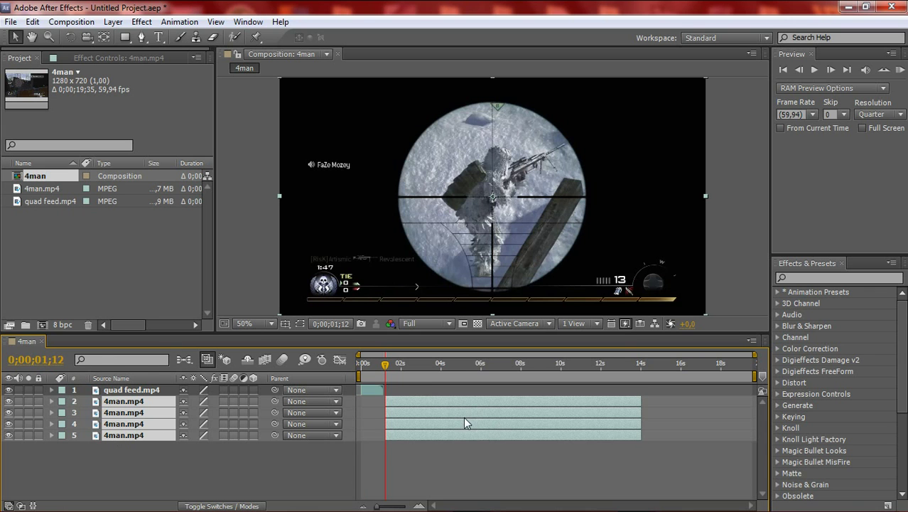
{"action": "mouse_move", "coordinate": [463, 416]}
{"action": "left_mouse_down"}
{"action": "mouse_move", "coordinate": [438, 418]}
{"action": "mouse_move", "coordinate": [450, 414]}
{"action": "left_mouse_up"}
{"action": "left_click_drag", "start_coordinate": [383, 373], "coordinate": [377, 371]}
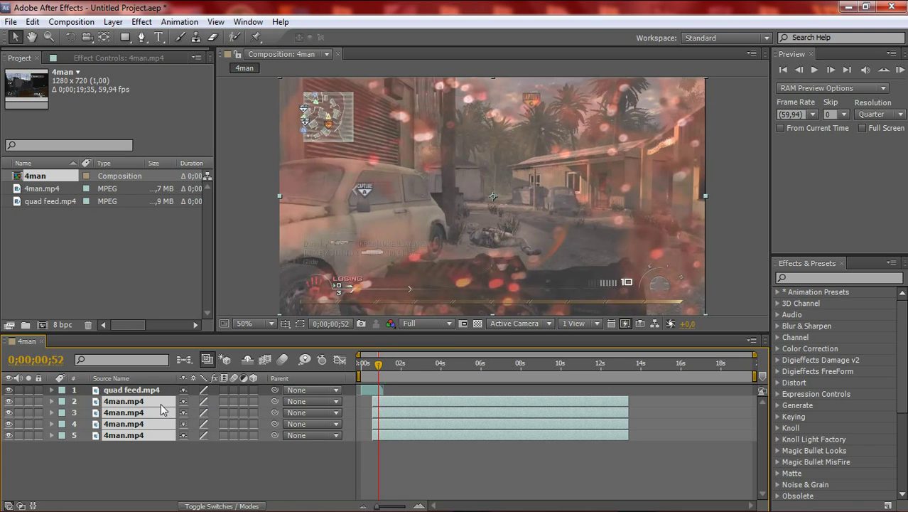
{"action": "left_click_drag", "start_coordinate": [162, 404], "coordinate": [142, 391]}
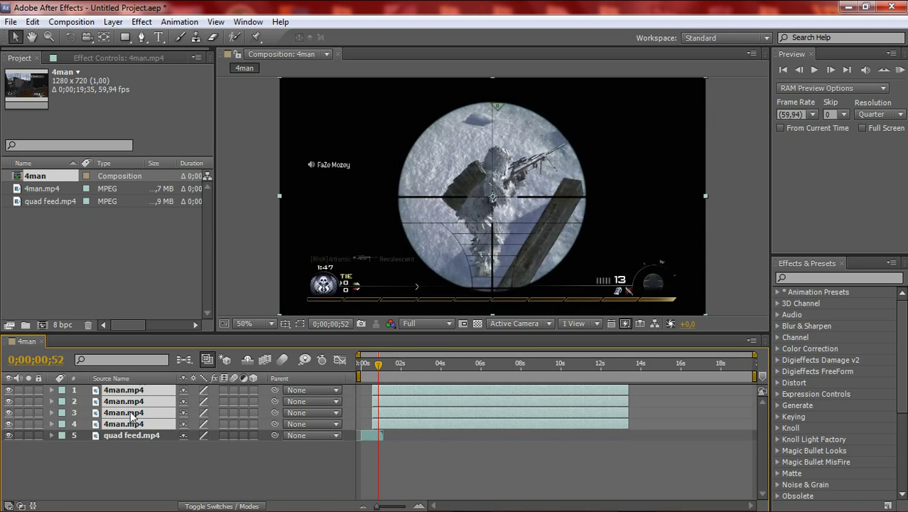
- Select the topmost 4man.mp4 layer and set the current time to 0;00;00;33
{"action": "left_click", "coordinate": [128, 434]}
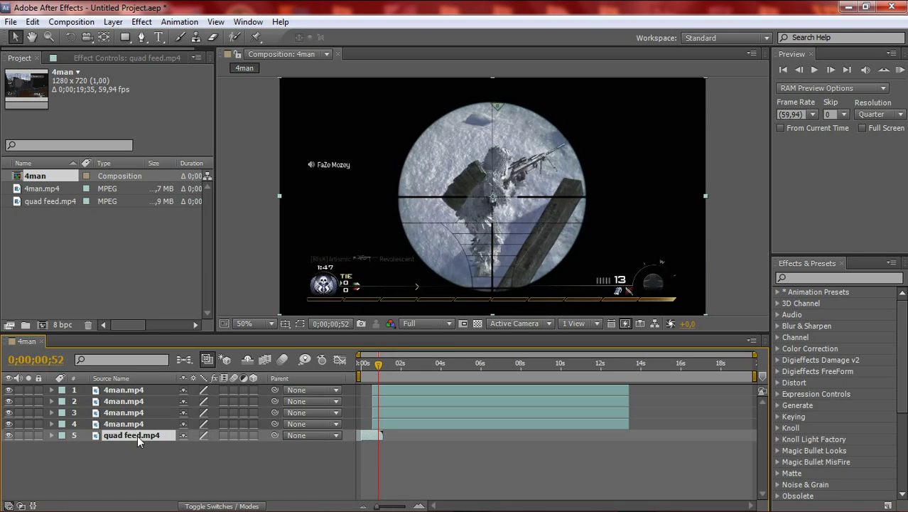
{"action": "left_click", "coordinate": [146, 390]}
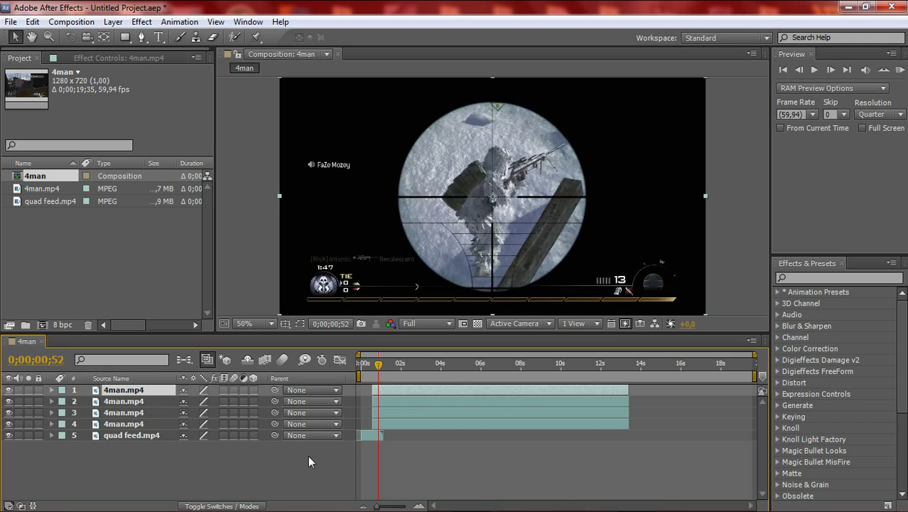
{"action": "left_click", "coordinate": [373, 369]}
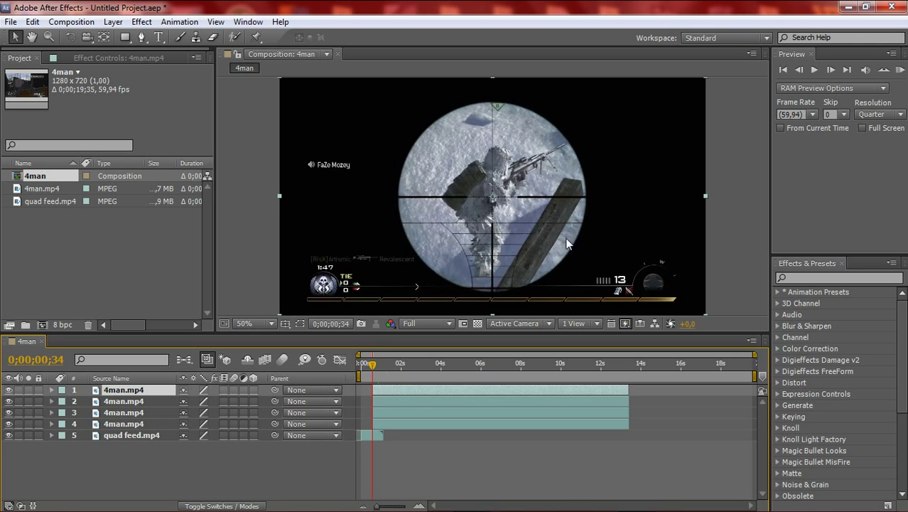
{"action": "left_click", "coordinate": [802, 74]}
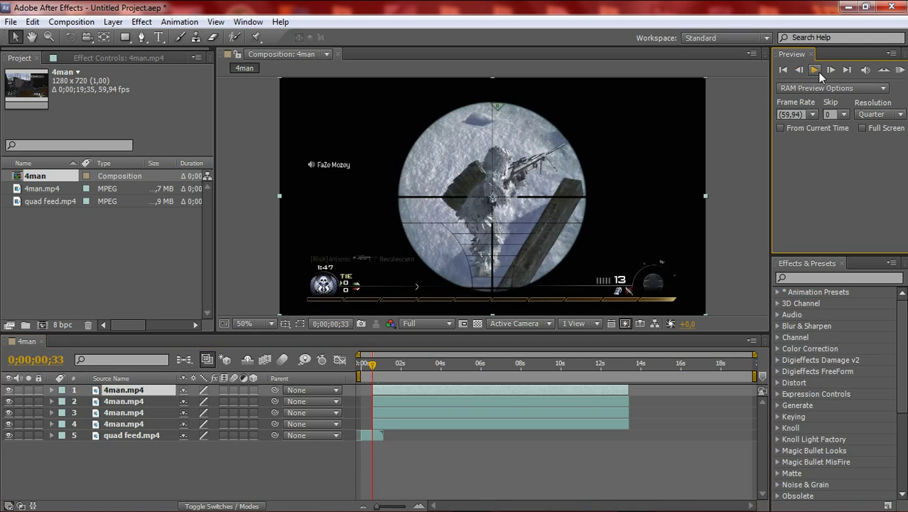
{"action": "left_click", "coordinate": [803, 73]}
{"action": "left_click", "coordinate": [830, 69]}
- Draw a quarter-circle Pen tool mask around the scope's upper-right quadrant on the topmost 4man.mp4 layer, curving its outer edge along the rim
{"action": "left_click", "coordinate": [143, 36]}
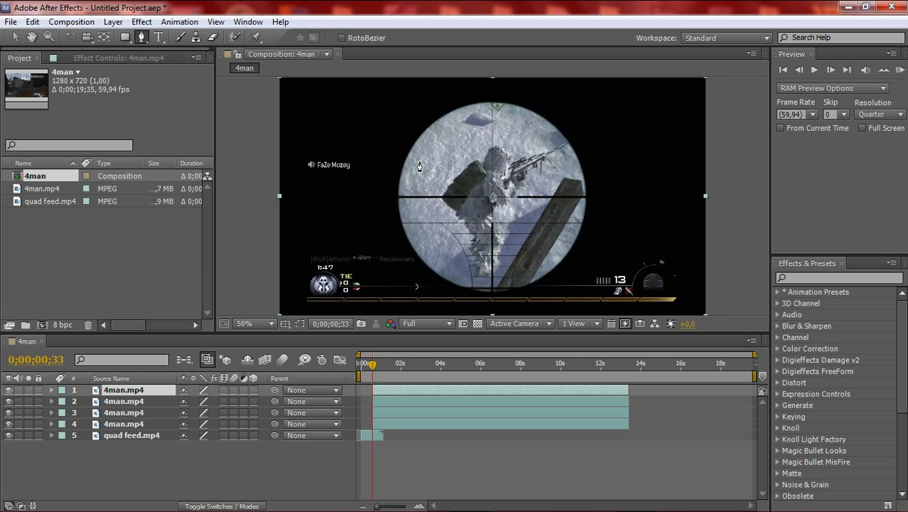
{"action": "scroll", "coordinate": [490, 165], "scroll_direction": "up", "scroll_amount": 4}
{"action": "scroll", "coordinate": [491, 164], "scroll_direction": "down", "scroll_amount": 2}
{"action": "scroll", "coordinate": [498, 163], "scroll_direction": "down", "scroll_amount": 2}
{"action": "left_click", "coordinate": [492, 103]}
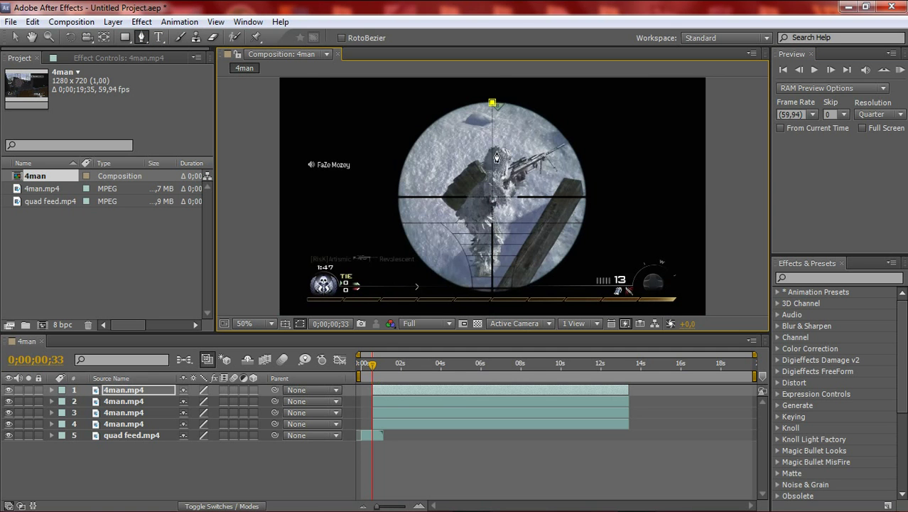
{"action": "left_click", "coordinate": [492, 199]}
{"action": "left_click", "coordinate": [586, 198]}
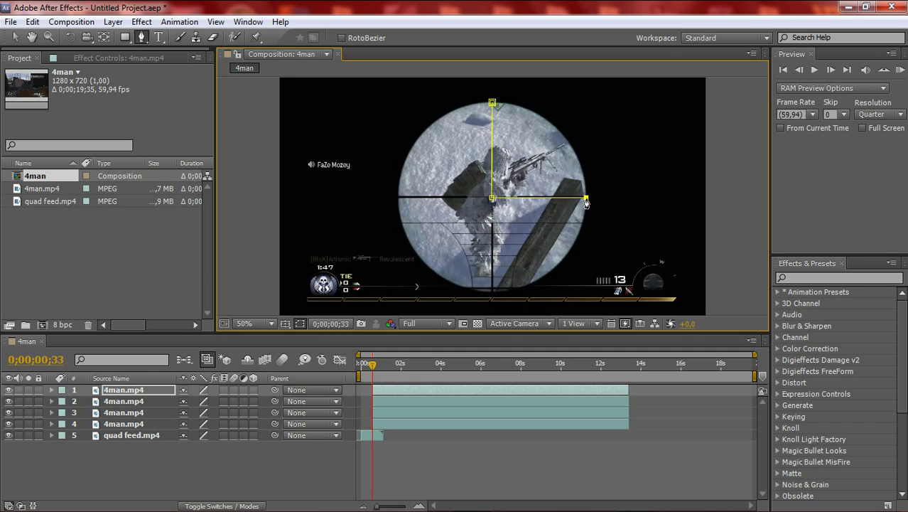
{"action": "left_click", "coordinate": [492, 102]}
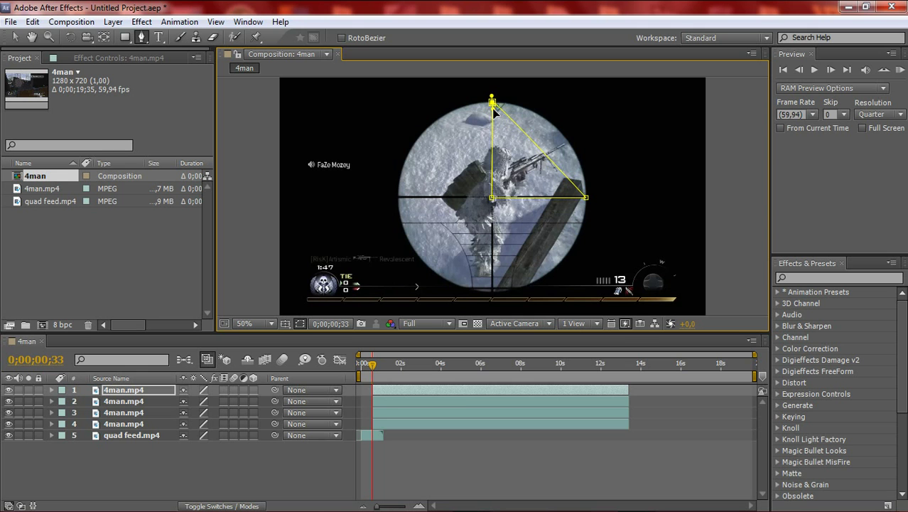
{"action": "left_click_drag", "start_coordinate": [492, 99], "coordinate": [584, 107]}
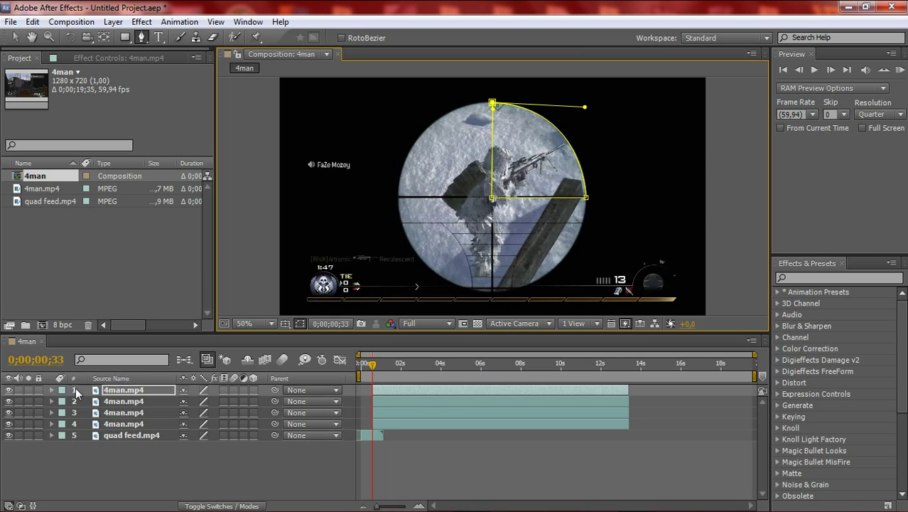
- Mask the scope's upper-left quadrant on the second 4man.mp4 layer, with a curved outer edge and straight edges along the crosshair
{"action": "left_click", "coordinate": [116, 402]}
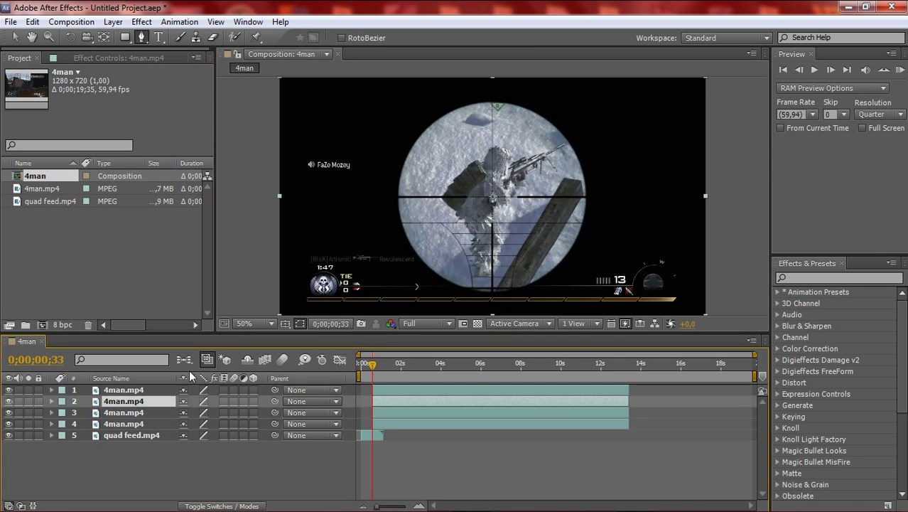
{"action": "left_click", "coordinate": [492, 197]}
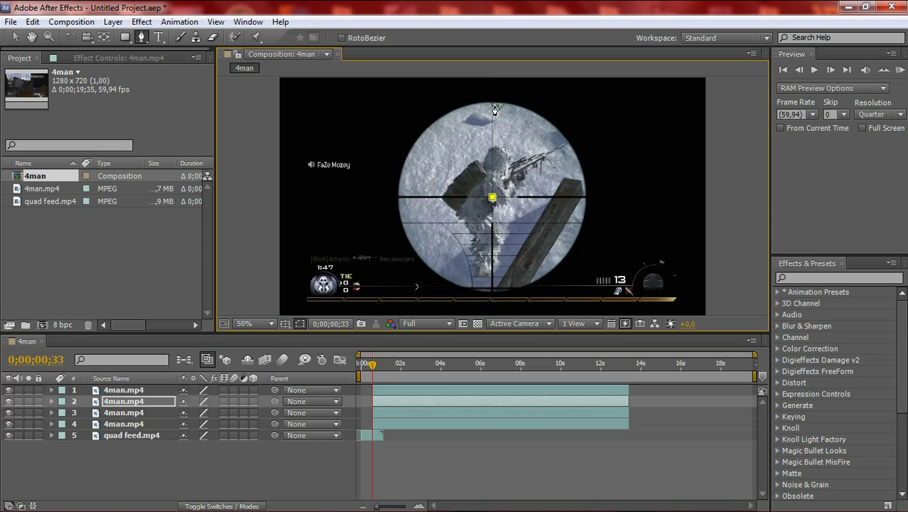
{"action": "left_click", "coordinate": [493, 103]}
{"action": "left_click_drag", "start_coordinate": [395, 197], "coordinate": [387, 289]}
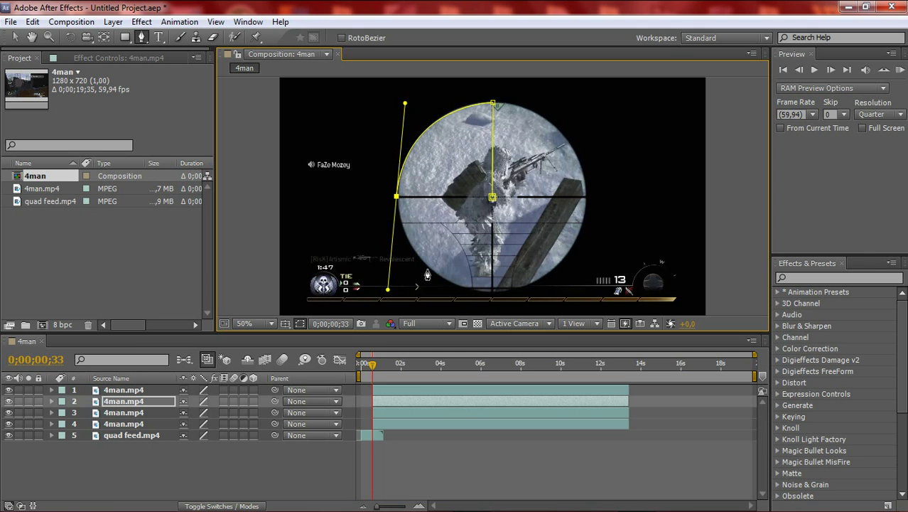
{"action": "left_click", "coordinate": [492, 200]}
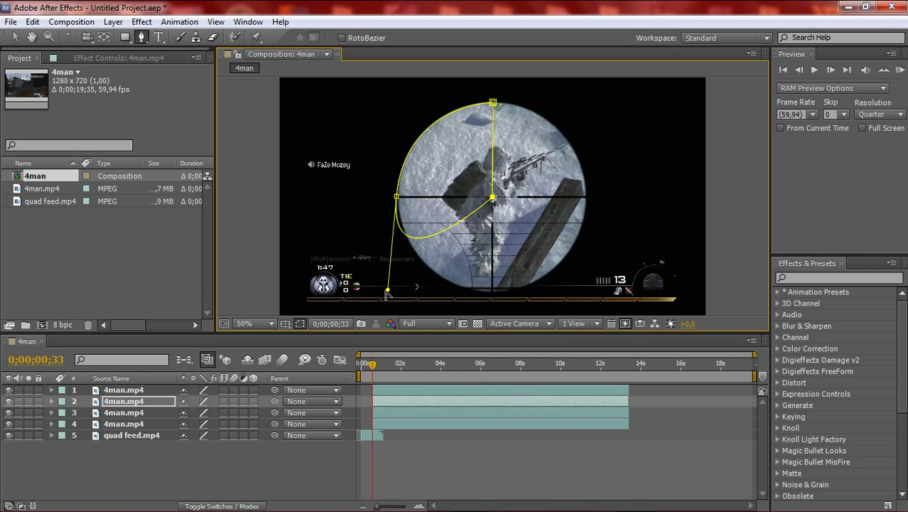
{"action": "left_click_drag", "start_coordinate": [387, 291], "coordinate": [495, 202]}
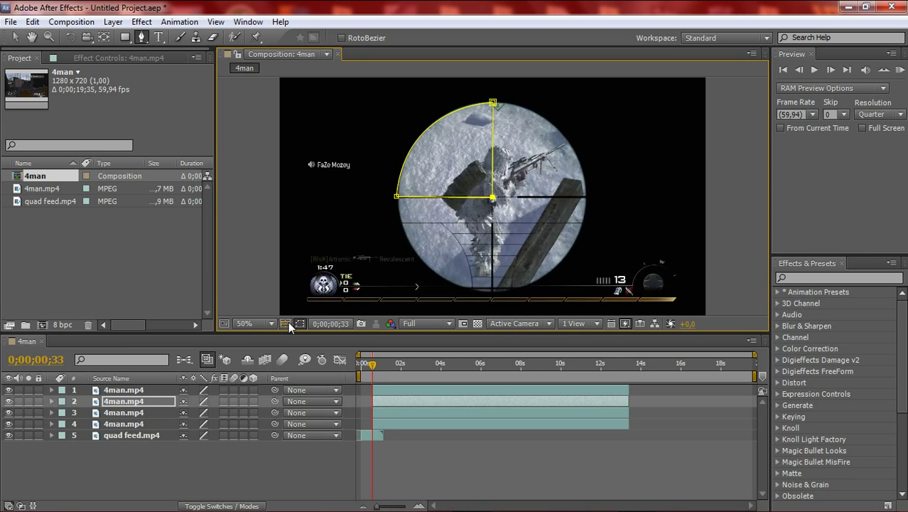
- Mask the scope's lower-left quadrant on the third 4man.mp4 layer, curving the outer edge and straightening the edge along the vertical crosshair
{"action": "left_click", "coordinate": [130, 412]}
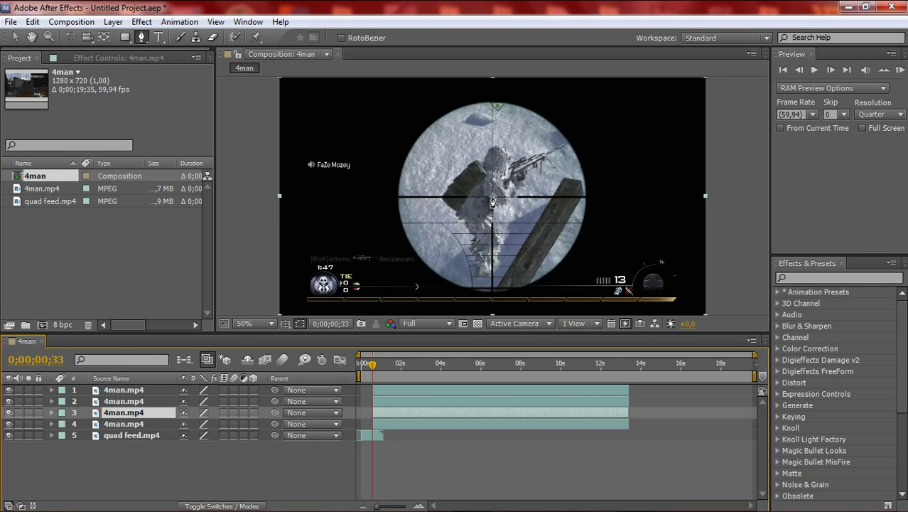
{"action": "left_click", "coordinate": [492, 198]}
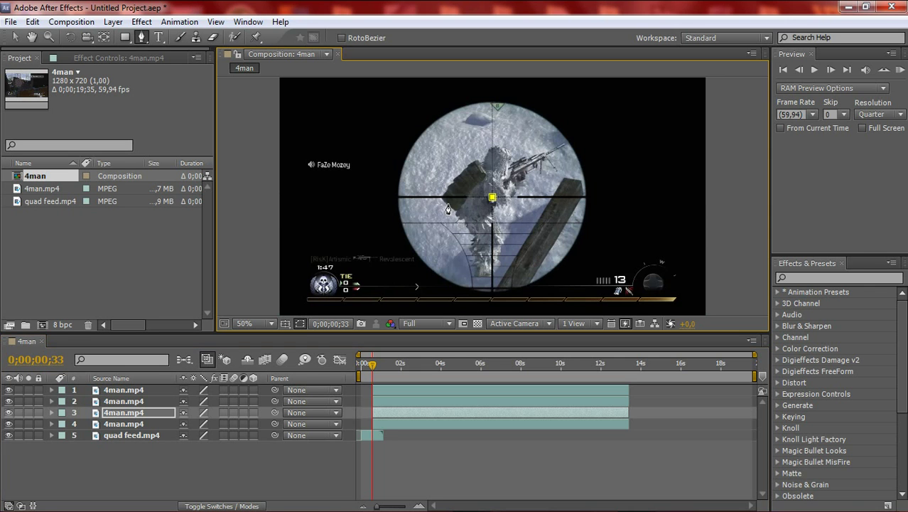
{"action": "left_click", "coordinate": [396, 198]}
{"action": "left_click", "coordinate": [491, 294]}
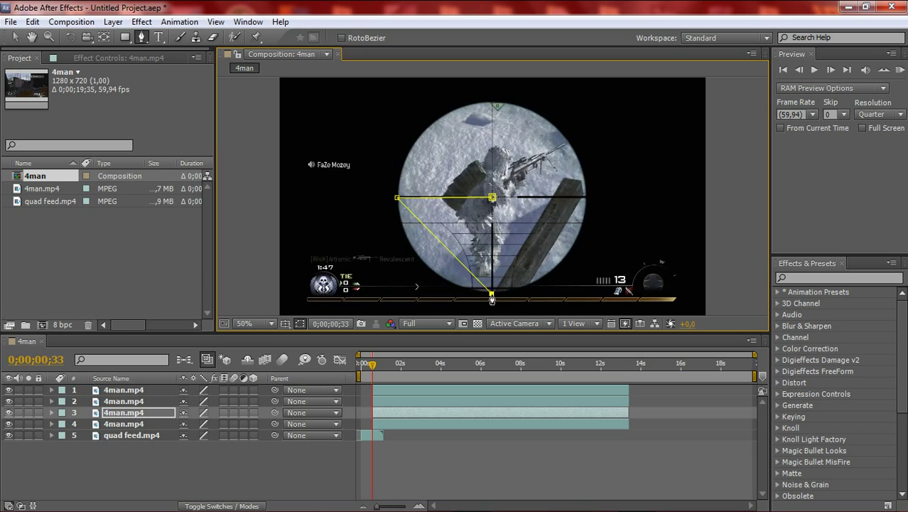
{"action": "left_click_drag", "start_coordinate": [492, 298], "coordinate": [591, 313]}
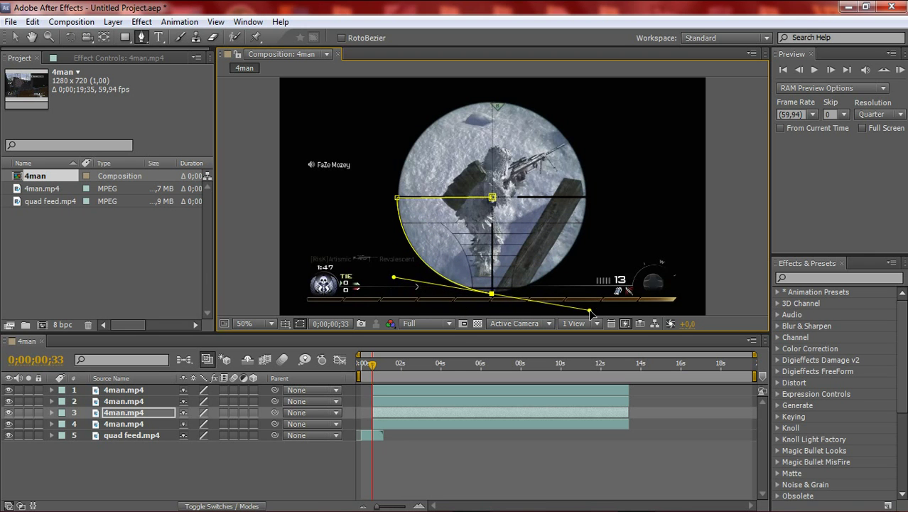
{"action": "left_click", "coordinate": [493, 198]}
{"action": "left_click_drag", "start_coordinate": [562, 307], "coordinate": [540, 311]}
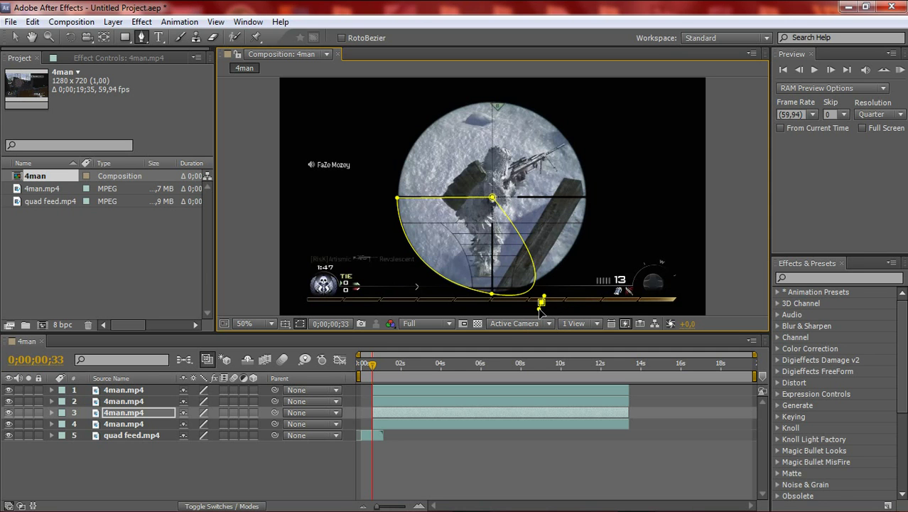
{"action": "key", "text": "ctrl+z"}
{"action": "key", "text": "ctrl+z"}
{"action": "key", "text": "ctrl+z"}
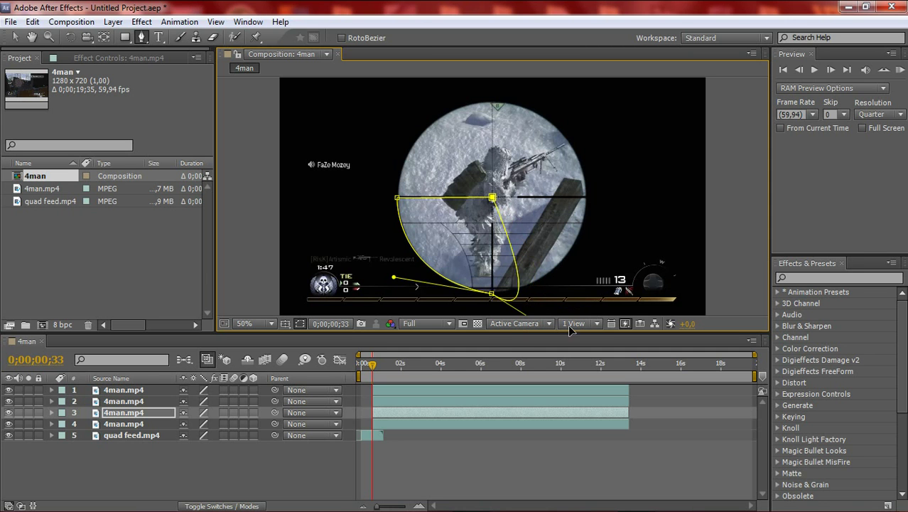
{"action": "left_click_drag", "start_coordinate": [498, 314], "coordinate": [492, 302]}
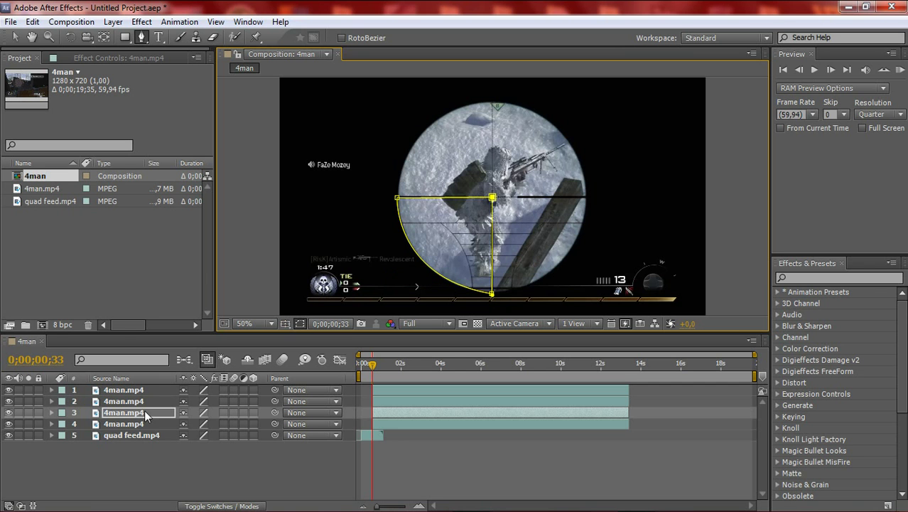
- Mask the scope's lower-right quadrant on the fourth 4man.mp4 layer, curving the rim edge and flattening the edge along the horizontal crosshair
{"action": "left_click", "coordinate": [125, 425]}
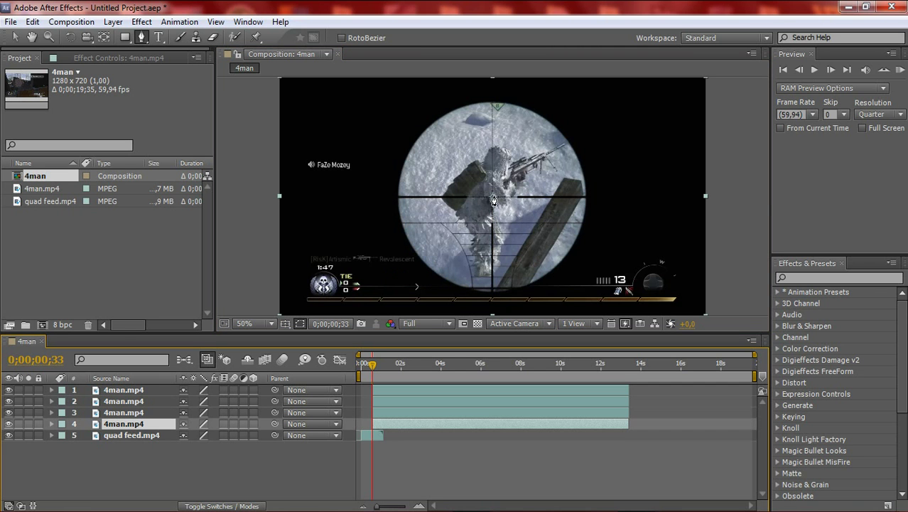
{"action": "left_click", "coordinate": [492, 292]}
{"action": "left_click_drag", "start_coordinate": [584, 199], "coordinate": [587, 113]}
{"action": "left_click", "coordinate": [492, 197]}
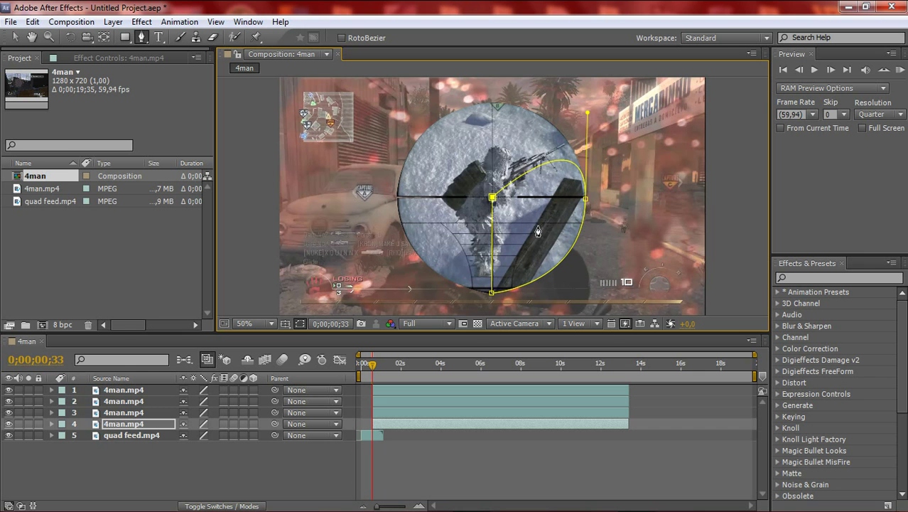
{"action": "left_click", "coordinate": [587, 122]}
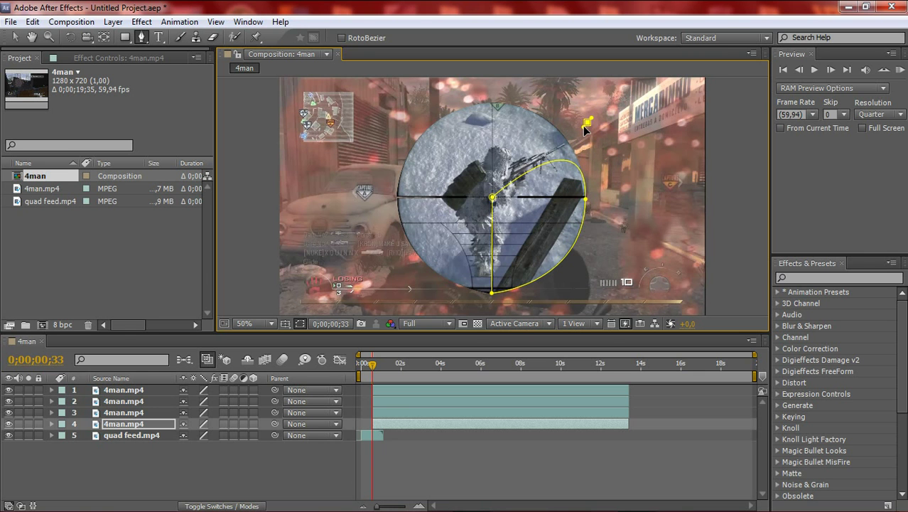
{"action": "left_click_drag", "start_coordinate": [587, 125], "coordinate": [546, 196]}
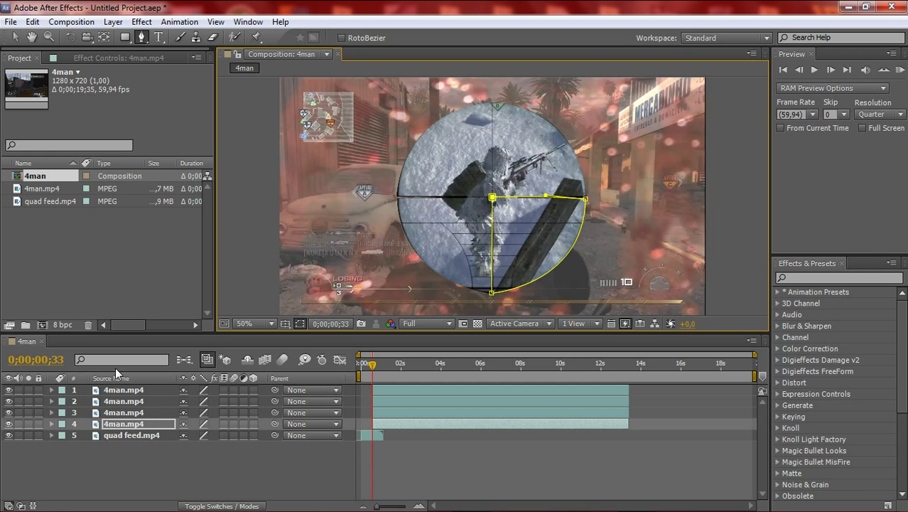
- Set the mask feather of the topmost 4man.mp4 layer to 10 pixels and collapse its properties
{"action": "left_click", "coordinate": [147, 390]}
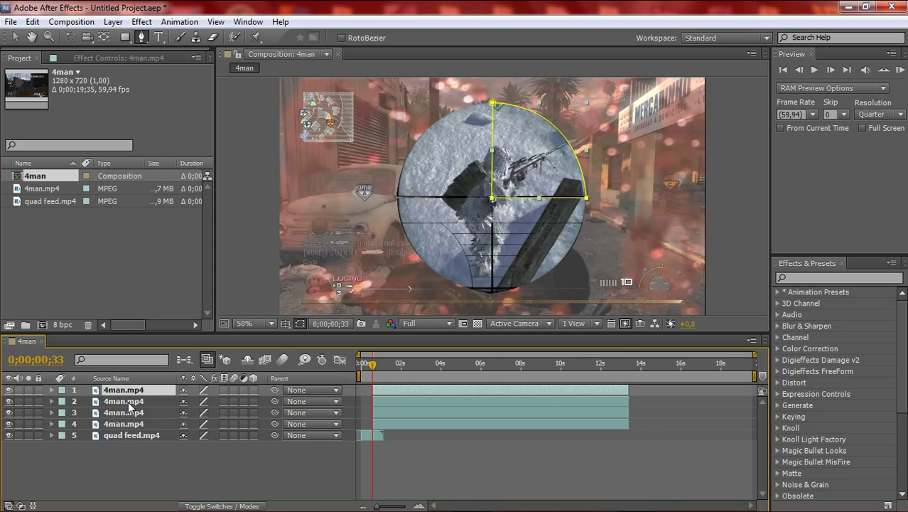
{"action": "key", "text": "m"}
{"action": "key", "text": "m"}
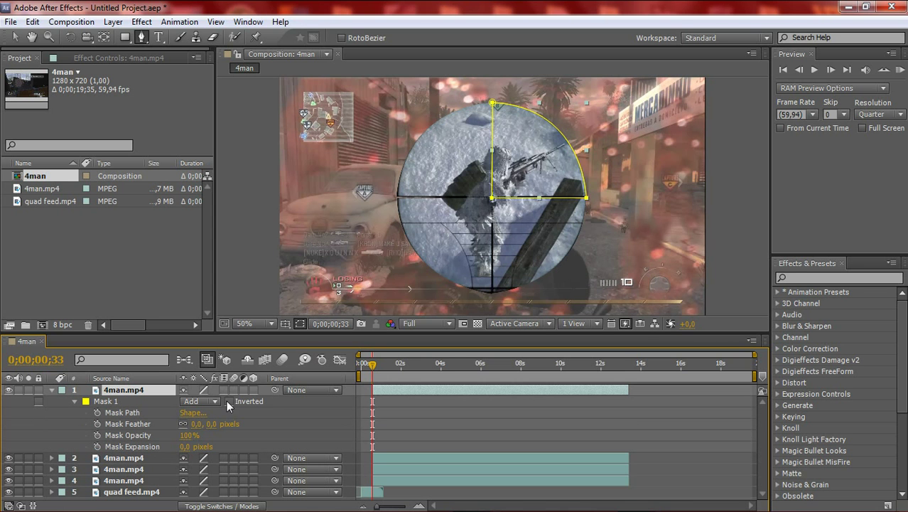
{"action": "left_click", "coordinate": [212, 423]}
{"action": "type", "text": "1"}
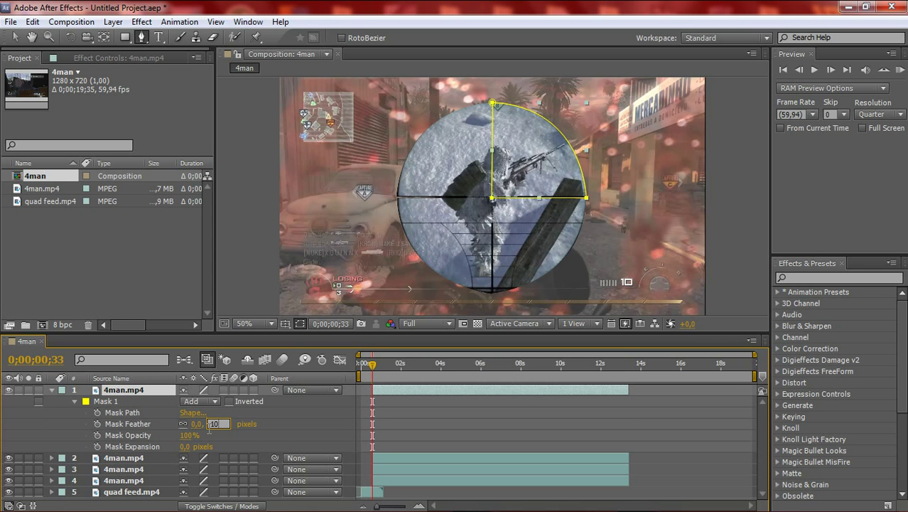
{"action": "type", "text": "0"}
{"action": "left_click", "coordinate": [310, 423]}
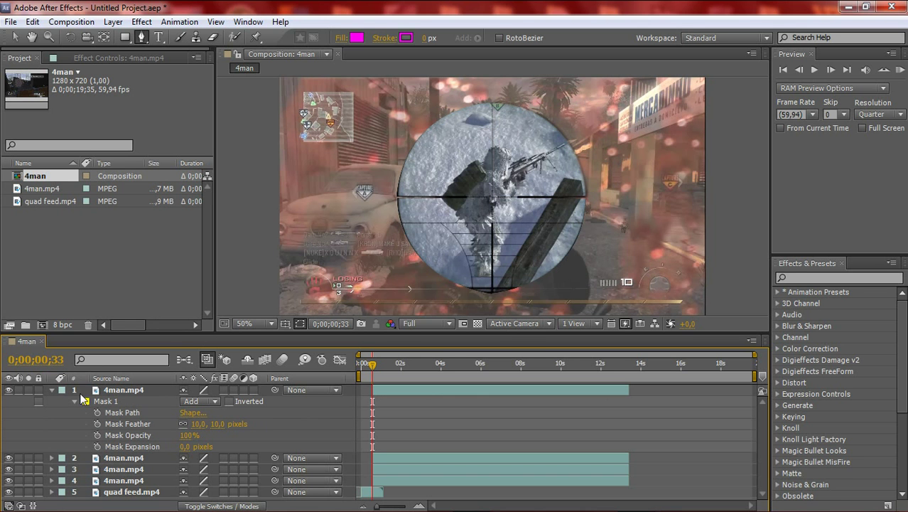
{"action": "left_click", "coordinate": [51, 390]}
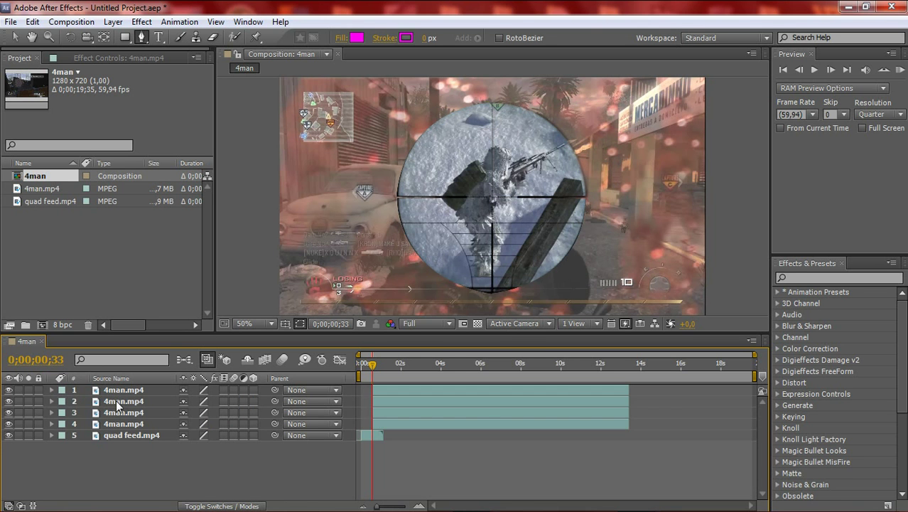
- Set the mask feather of the second 4man.mp4 layer to 10 pixels and collapse its properties
{"action": "left_click", "coordinate": [117, 402]}
{"action": "key", "text": "m"}
{"action": "key", "text": "m"}
{"action": "left_click", "coordinate": [216, 434]}
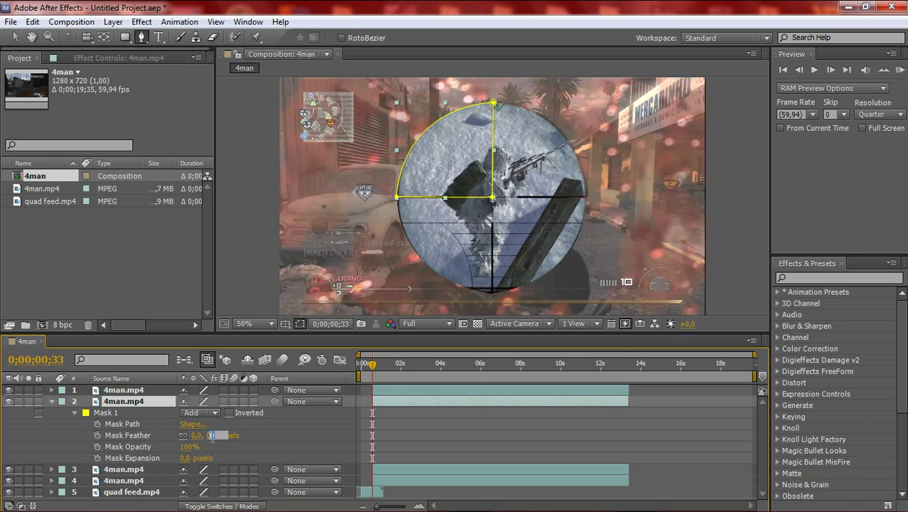
{"action": "type", "text": "10"}
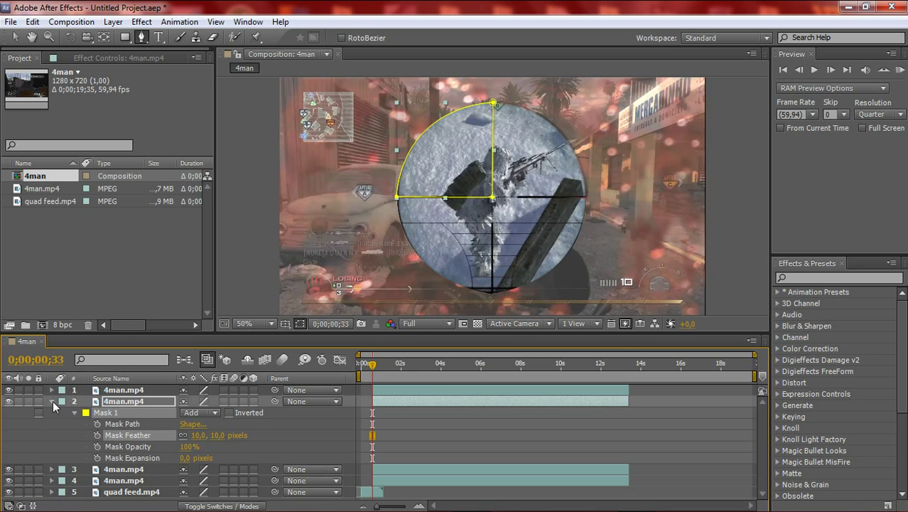
{"action": "left_click", "coordinate": [51, 400]}
- Set the mask feather of the third 4man.mp4 layer to 10 pixels and collapse its properties
{"action": "left_click", "coordinate": [110, 415]}
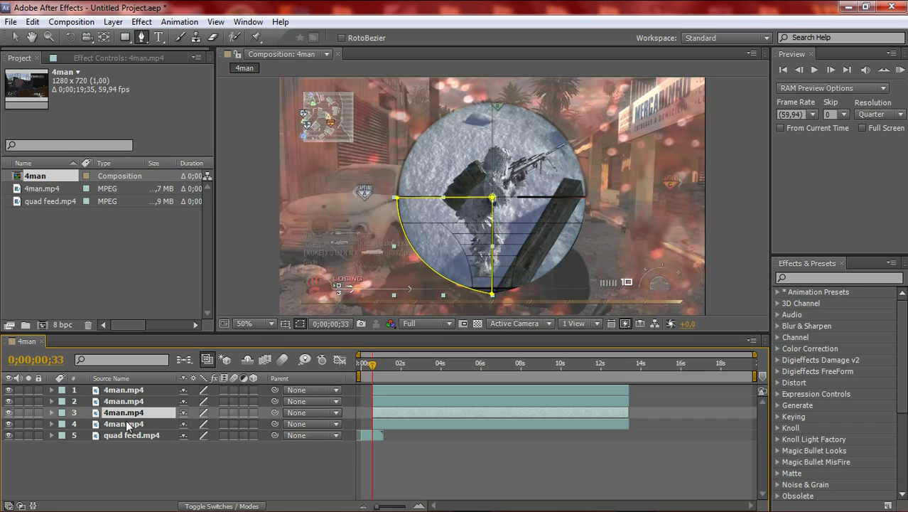
{"action": "key", "text": "m"}
{"action": "key", "text": "m"}
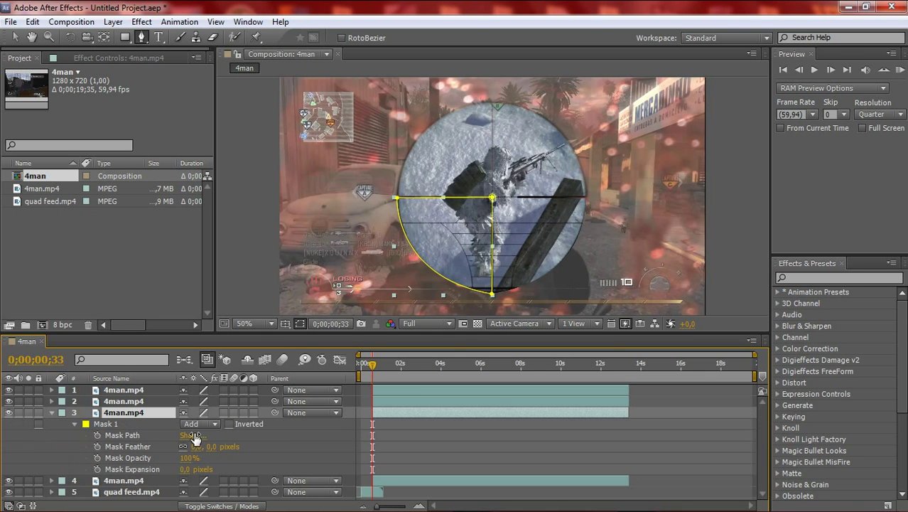
{"action": "left_click", "coordinate": [213, 446]}
{"action": "type", "text": "10"}
{"action": "left_click", "coordinate": [51, 411]}
- Set the mask feather of the fourth 4man.mp4 layer to 10 pixels and collapse its properties
{"action": "left_click", "coordinate": [51, 424]}
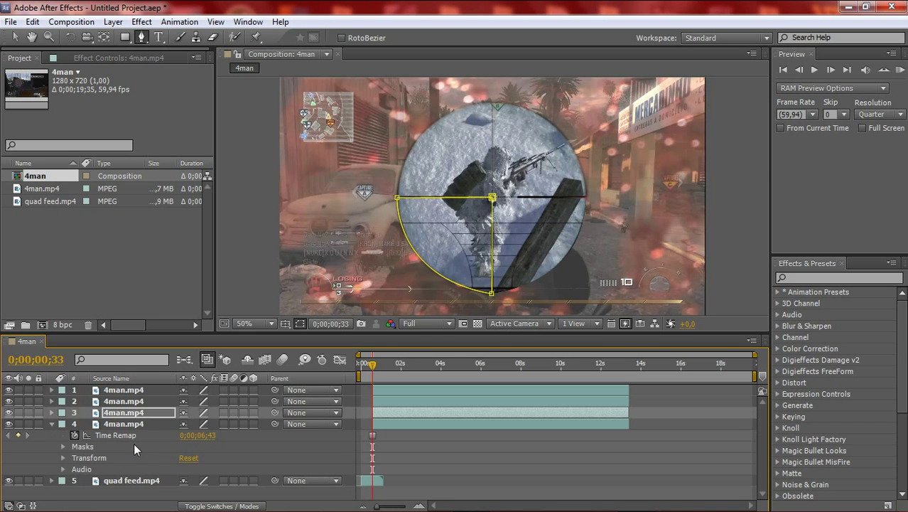
{"action": "left_click", "coordinate": [120, 425]}
{"action": "key", "text": "m"}
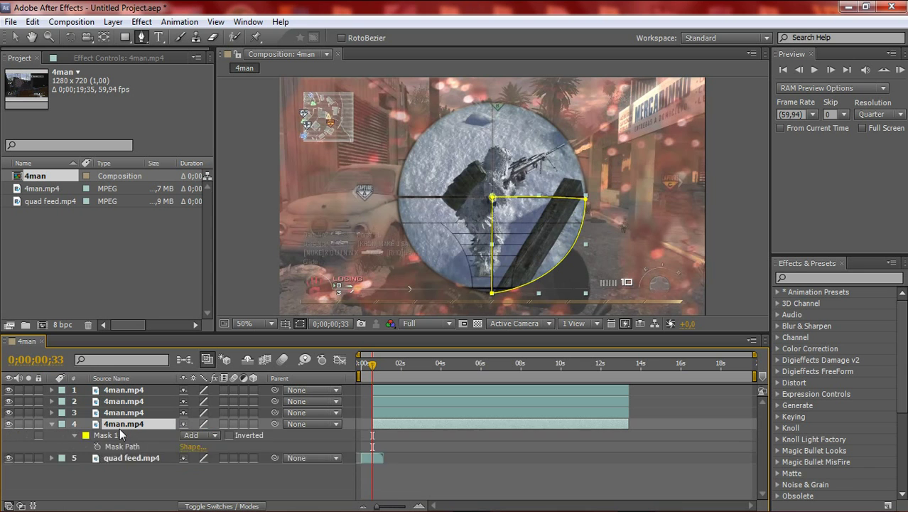
{"action": "key", "text": "m"}
{"action": "key", "text": "m"}
{"action": "key", "text": "m"}
{"action": "left_click", "coordinate": [212, 458]}
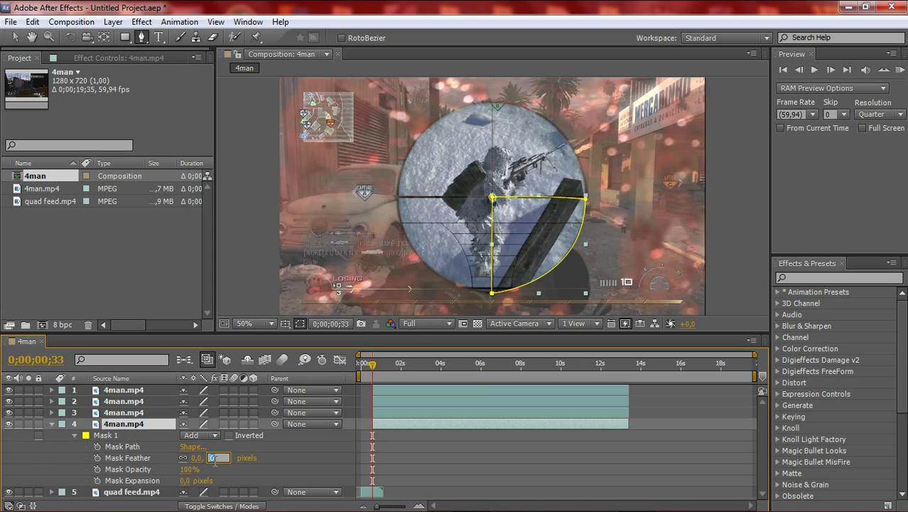
{"action": "type", "text": "10"}
{"action": "left_click", "coordinate": [234, 466]}
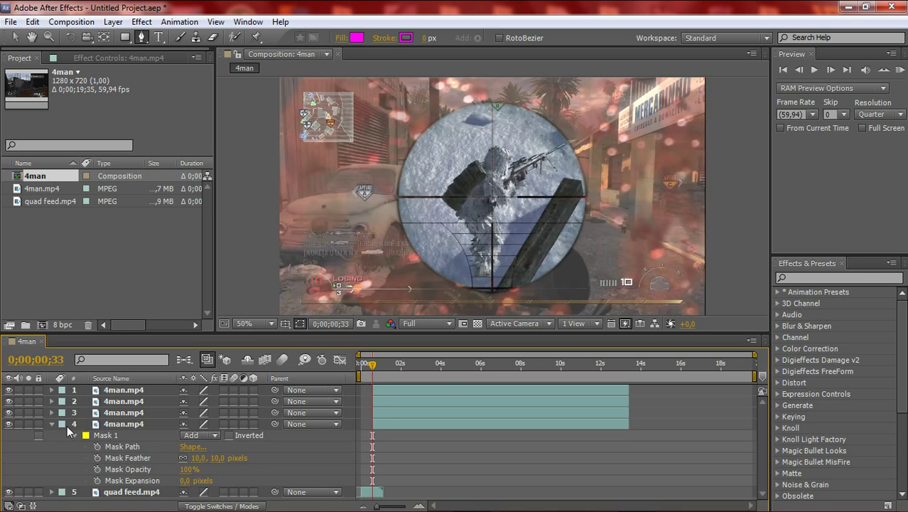
{"action": "left_click", "coordinate": [53, 424]}
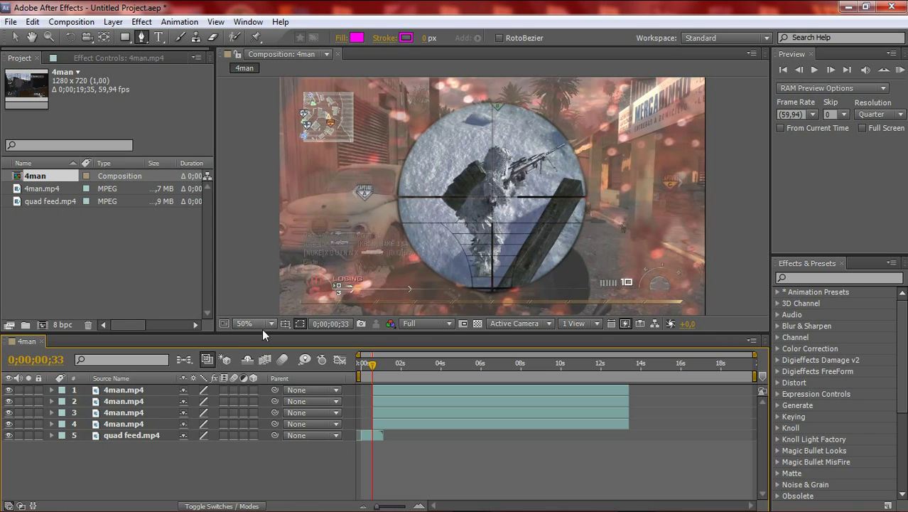
- Make all four 4man.mp4 layers 3D and reveal the topmost layer's Transform properties
{"action": "left_click", "coordinate": [116, 390]}
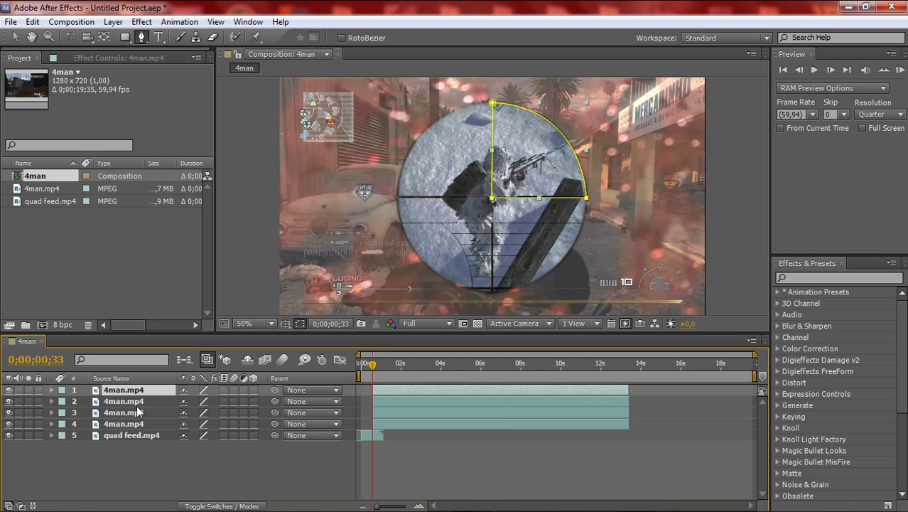
{"action": "left_click", "coordinate": [253, 389]}
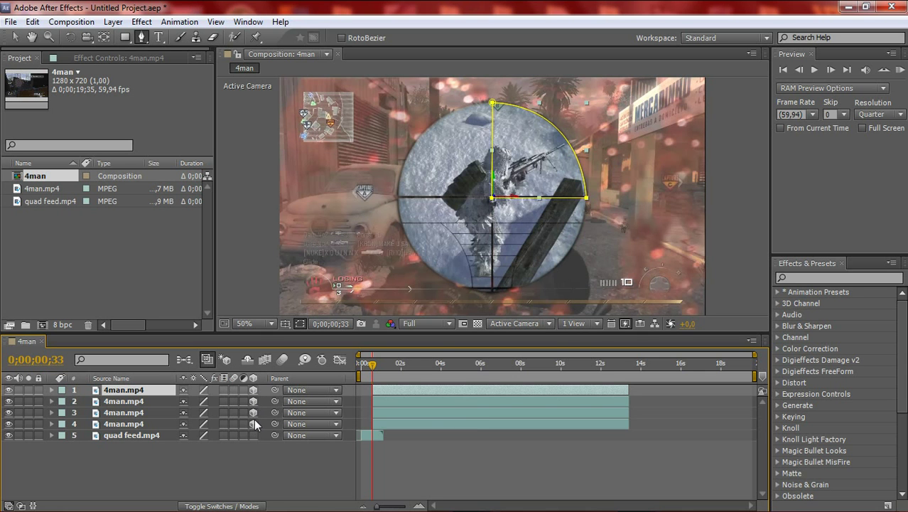
{"action": "key", "text": "p"}
{"action": "left_click", "coordinate": [54, 390]}
{"action": "left_click", "coordinate": [55, 390]}
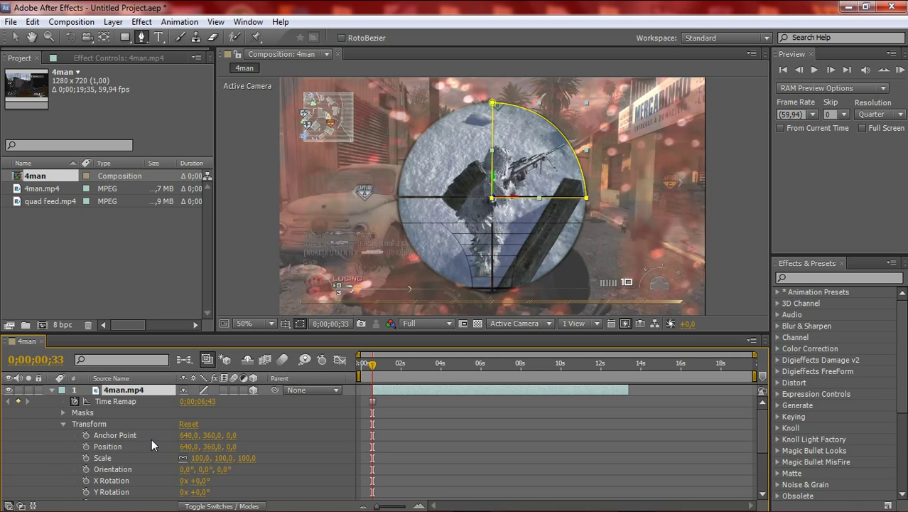
- Start keyframing the topmost 4man.mp4 layer's Scale at 0;00;00;33 with a value of 400%
{"action": "left_click", "coordinate": [86, 458]}
{"action": "left_click_drag", "start_coordinate": [196, 461], "coordinate": [369, 453]}
{"action": "left_click", "coordinate": [200, 457]}
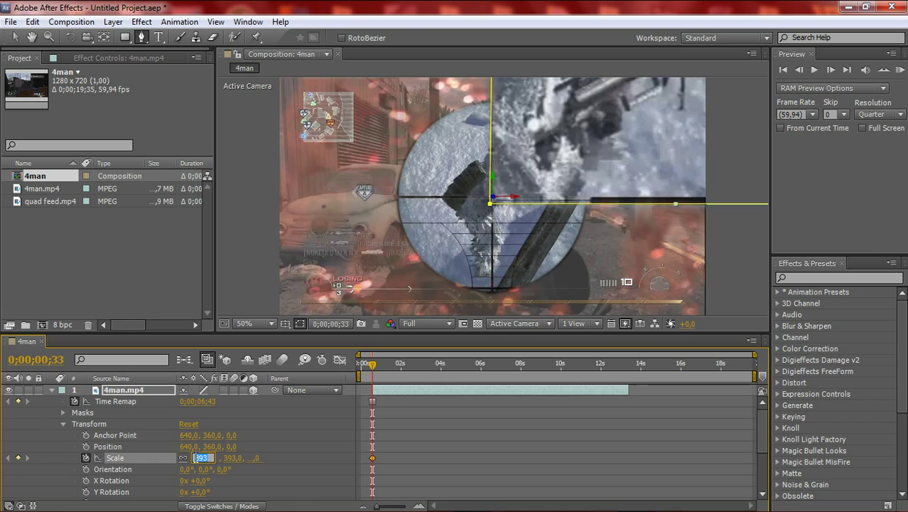
{"action": "type", "text": "400"}
{"action": "left_click", "coordinate": [331, 407]}
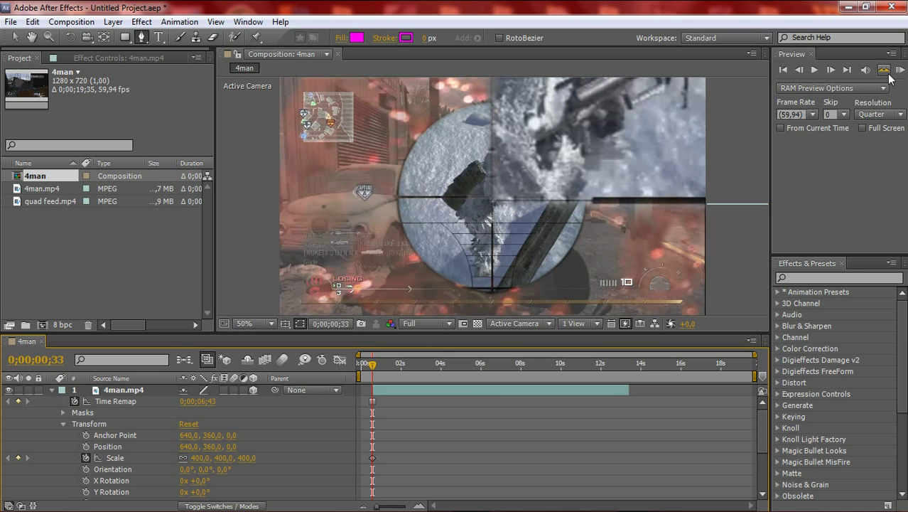
- Advance to 0;00;00;53, keyframe the topmost 4man.mp4 layer's Scale at 100%, and collapse its properties
{"action": "left_click", "coordinate": [828, 71]}
{"action": "left_click", "coordinate": [829, 71]}
{"action": "left_click", "coordinate": [828, 71]}
{"action": "left_click", "coordinate": [828, 71]}
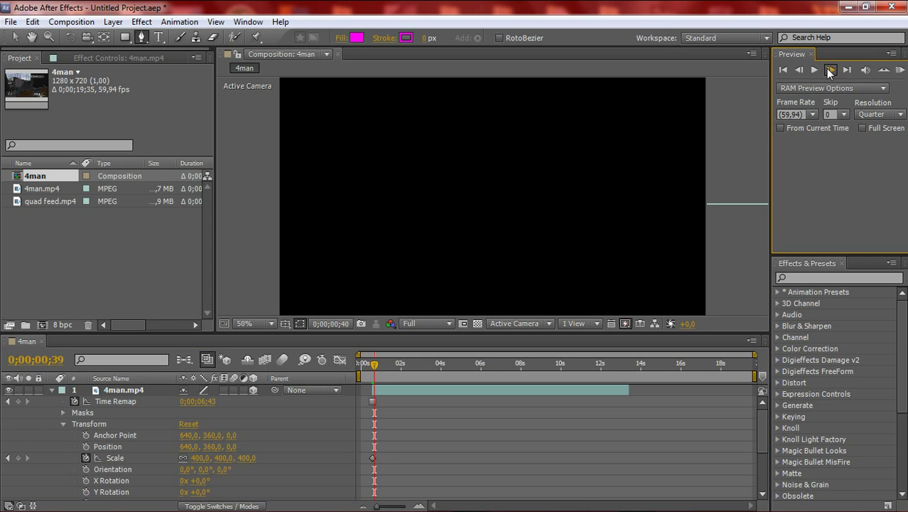
{"action": "left_click", "coordinate": [829, 71]}
{"action": "left_click", "coordinate": [829, 71]}
{"action": "left_click", "coordinate": [828, 71]}
{"action": "left_click", "coordinate": [828, 71]}
{"action": "left_click", "coordinate": [829, 71]}
{"action": "left_click", "coordinate": [829, 71]}
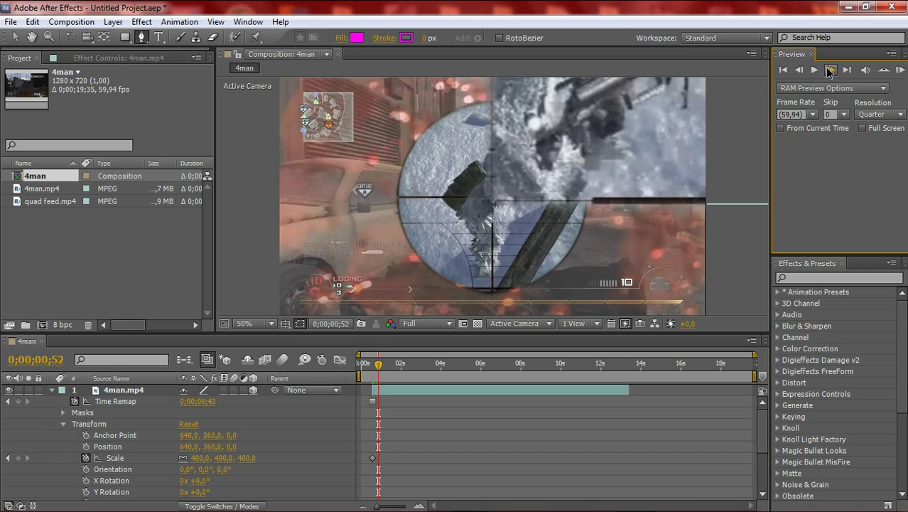
{"action": "left_click", "coordinate": [829, 71]}
{"action": "left_click", "coordinate": [828, 71]}
{"action": "left_click", "coordinate": [829, 71]}
{"action": "left_click", "coordinate": [828, 71]}
{"action": "left_click", "coordinate": [829, 71]}
{"action": "left_click", "coordinate": [829, 71]}
{"action": "left_click", "coordinate": [829, 71]}
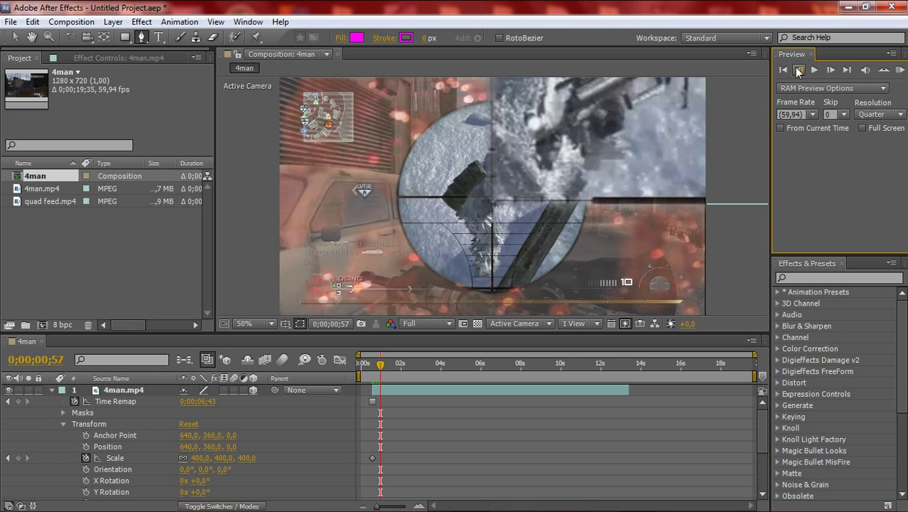
{"action": "left_click", "coordinate": [798, 71]}
{"action": "left_click", "coordinate": [797, 71]}
{"action": "left_click", "coordinate": [798, 71]}
{"action": "left_click", "coordinate": [798, 71]}
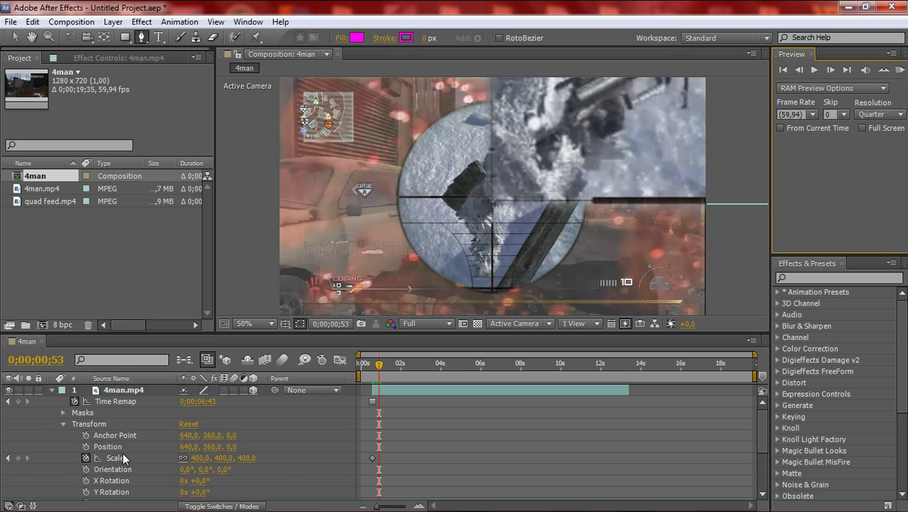
{"action": "left_click", "coordinate": [196, 459]}
{"action": "type", "text": "1"}
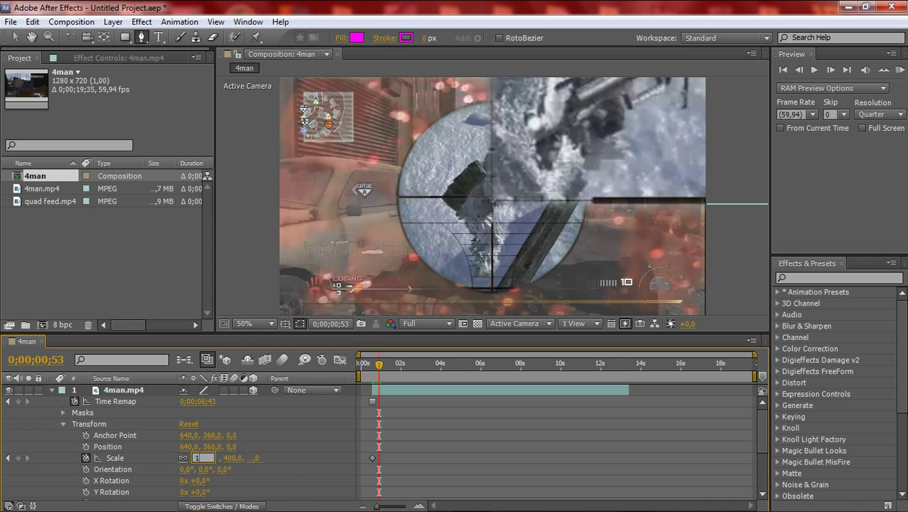
{"action": "type", "text": "00"}
{"action": "key", "text": "Return"}
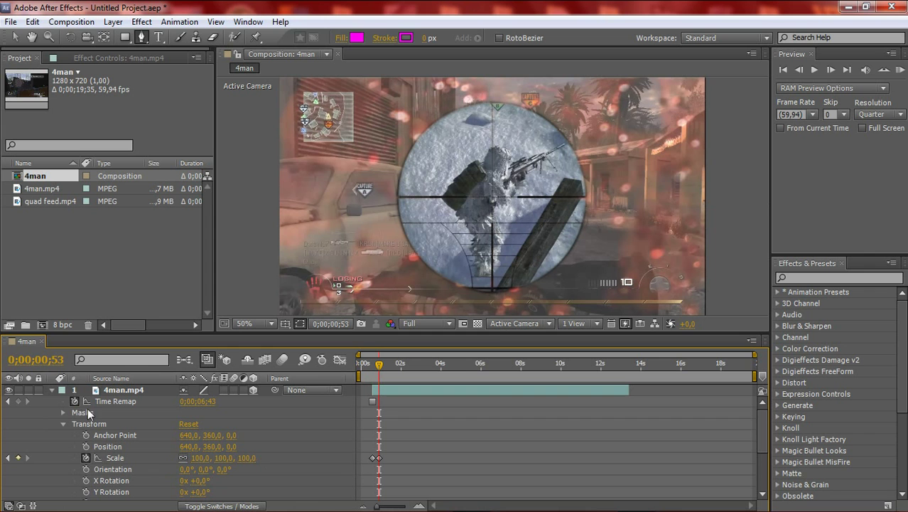
{"action": "left_click", "coordinate": [53, 390]}
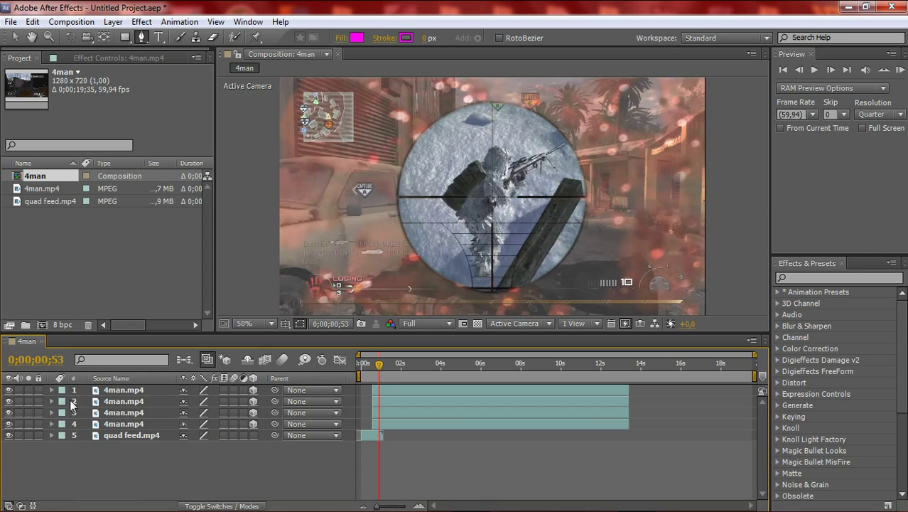
- Reveal the Transform properties of the second 4man.mp4 layer
{"action": "left_click", "coordinate": [49, 402]}
{"action": "left_click", "coordinate": [52, 401]}
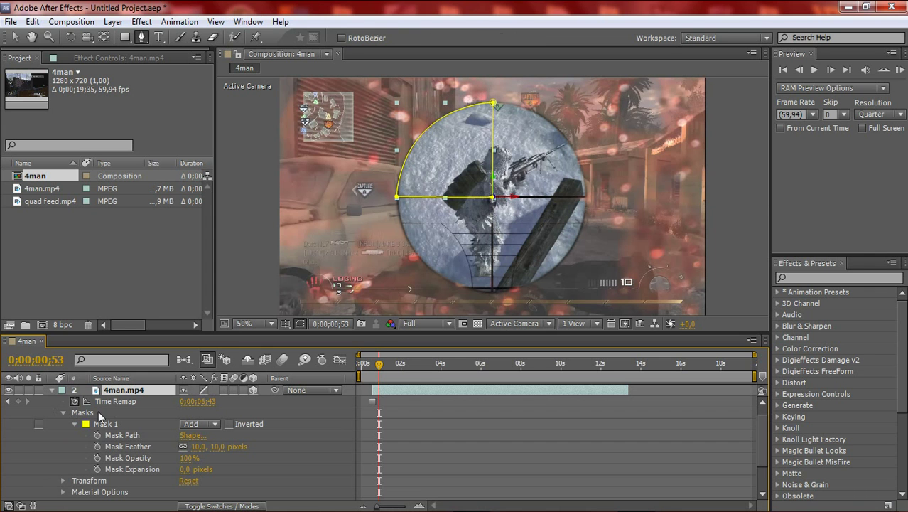
{"action": "left_click", "coordinate": [53, 390]}
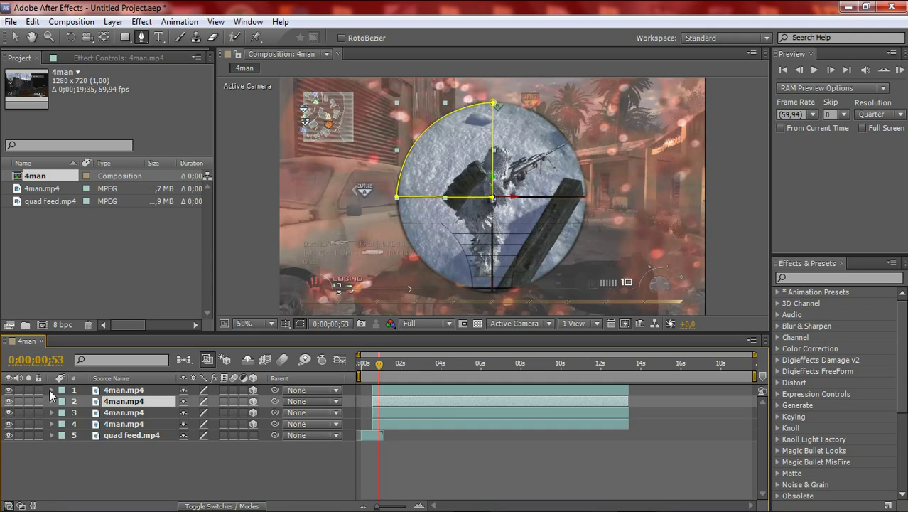
{"action": "key", "text": "p"}
{"action": "left_click", "coordinate": [52, 402]}
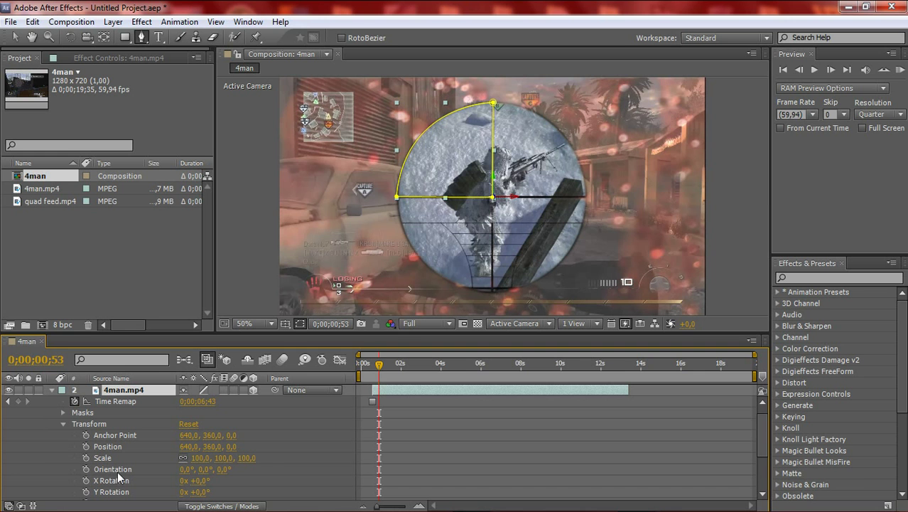
- Return to 0;00;00;33 and start keyframing the second 4man.mp4 layer's Orientation with a Y value of 90°
{"action": "left_click", "coordinate": [371, 374]}
{"action": "left_click_drag", "start_coordinate": [373, 377], "coordinate": [374, 377]}
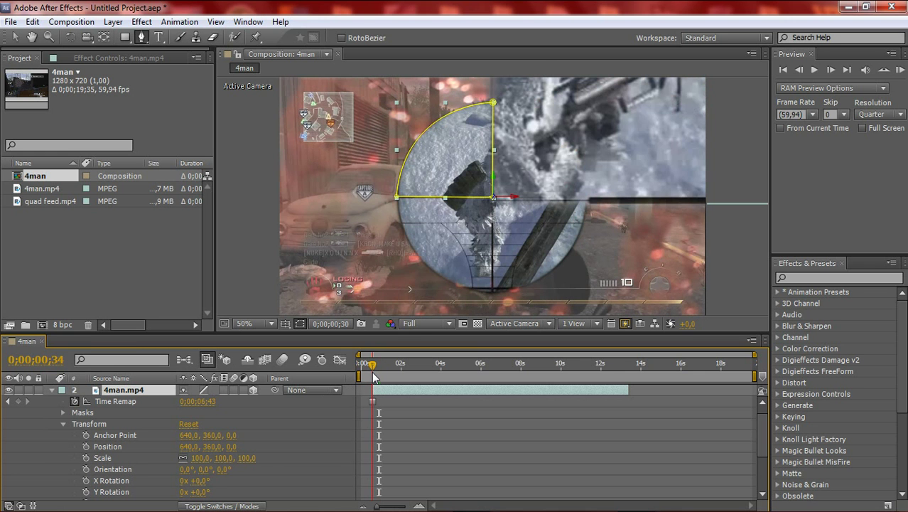
{"action": "left_click", "coordinate": [805, 68]}
{"action": "left_click", "coordinate": [805, 69]}
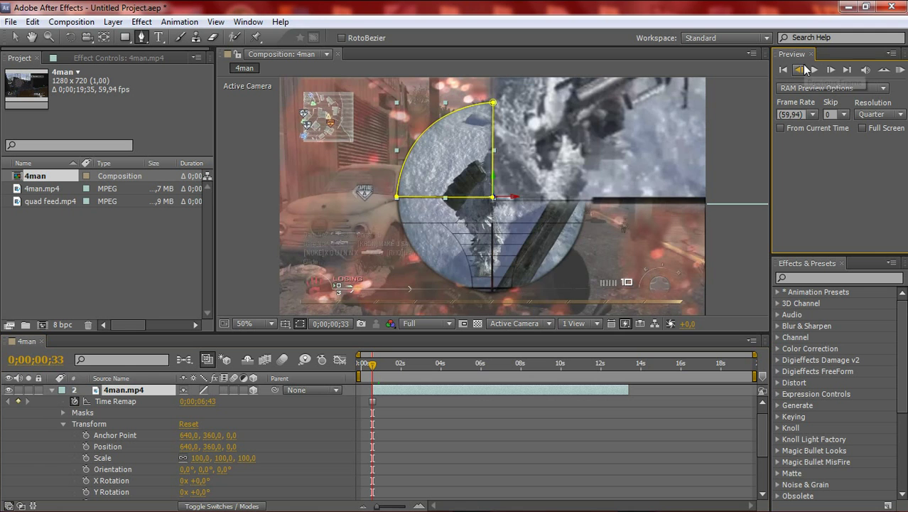
{"action": "left_click", "coordinate": [805, 68]}
{"action": "left_click", "coordinate": [846, 70]}
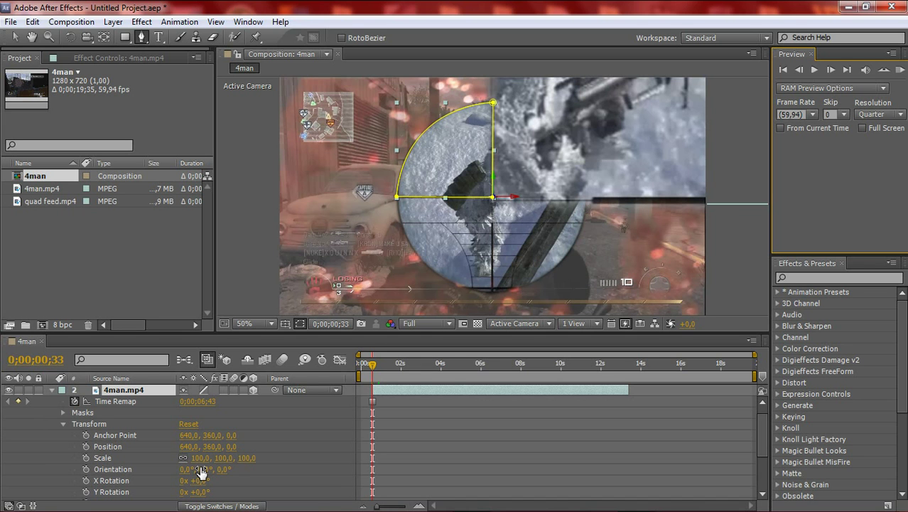
{"action": "left_click", "coordinate": [87, 470]}
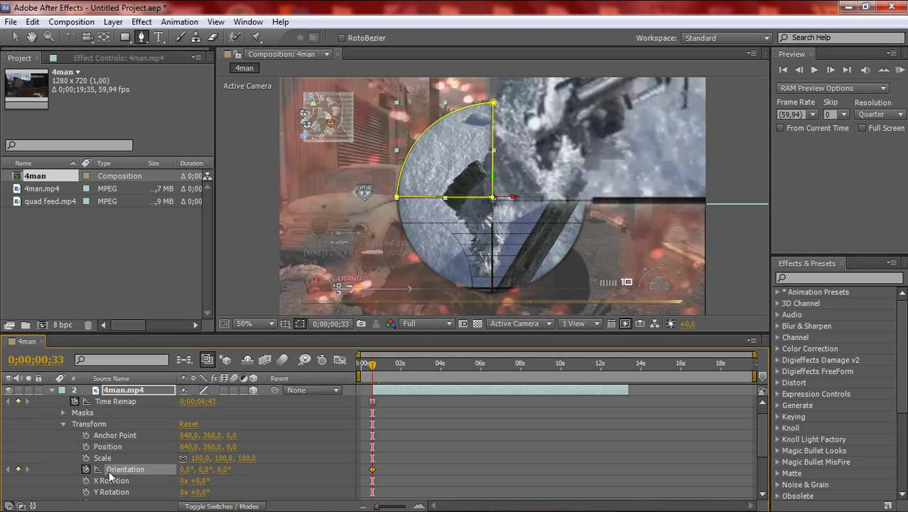
{"action": "left_click", "coordinate": [206, 472]}
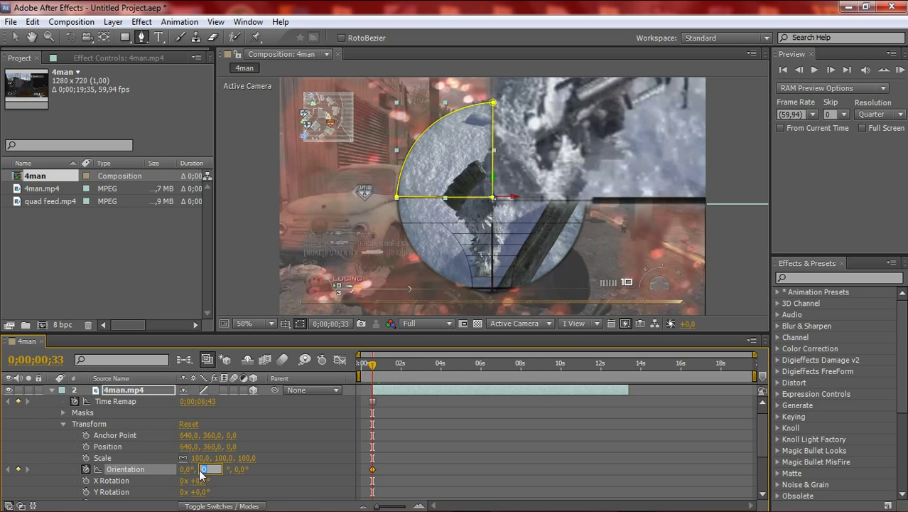
{"action": "type", "text": "90"}
{"action": "left_click", "coordinate": [274, 488]}
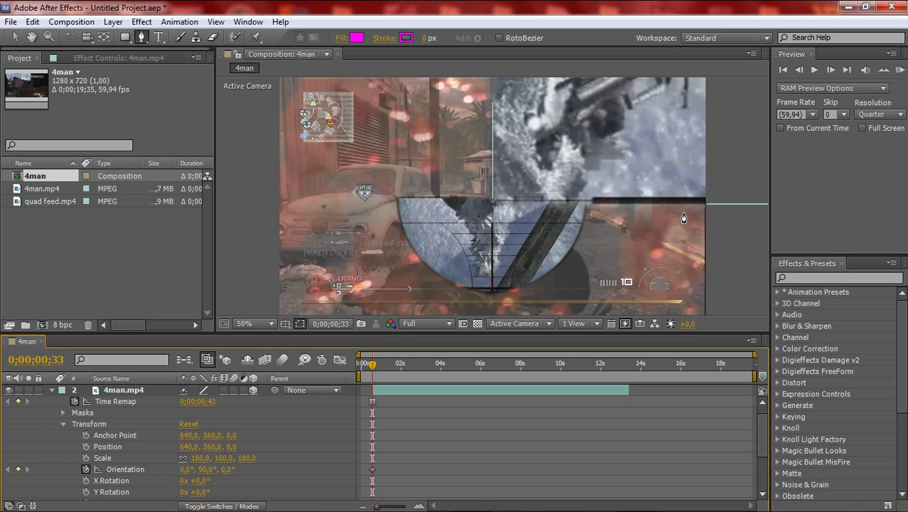
- Advance to 0;00;00;53, keyframe the second 4man.mp4 layer's Y Orientation at 0°, and collapse its properties
{"action": "left_click", "coordinate": [831, 70]}
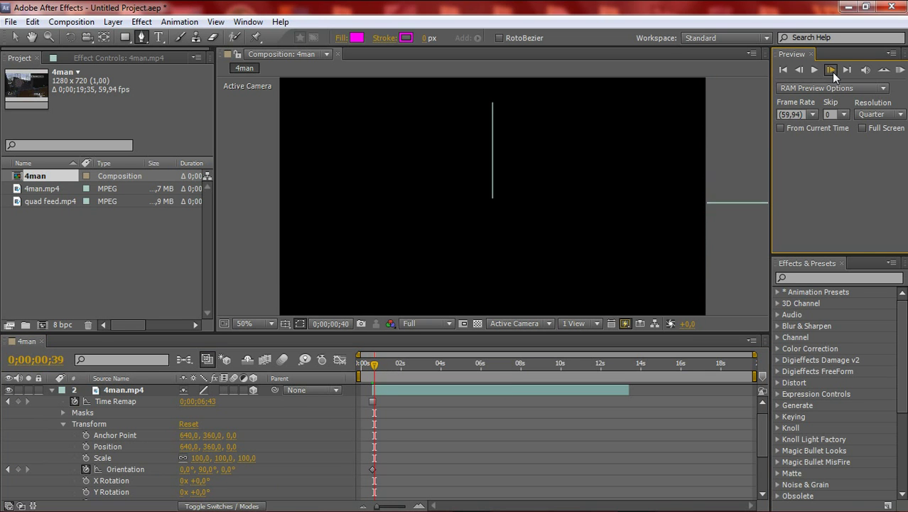
{"action": "left_click", "coordinate": [831, 71]}
{"action": "left_click", "coordinate": [832, 70]}
{"action": "left_click", "coordinate": [831, 70]}
{"action": "left_click", "coordinate": [831, 70]}
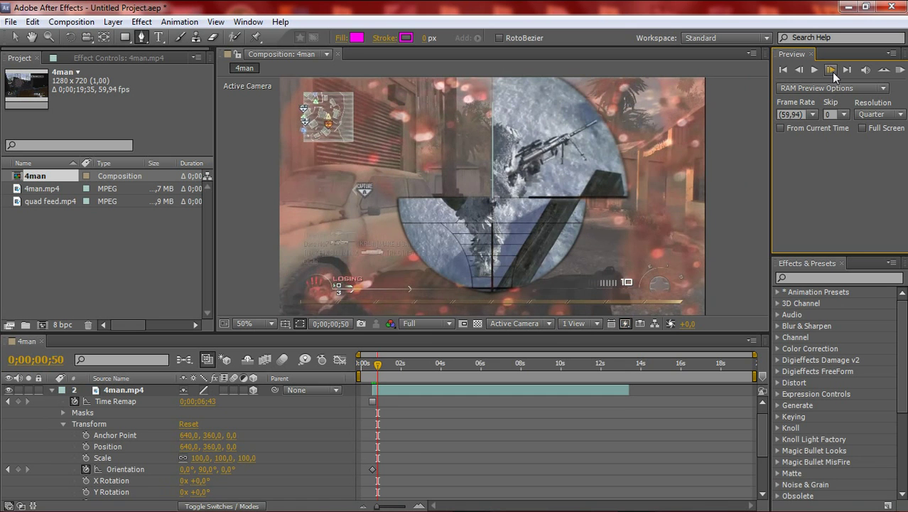
{"action": "left_click", "coordinate": [832, 71]}
{"action": "left_click", "coordinate": [832, 70]}
{"action": "left_click", "coordinate": [831, 71]}
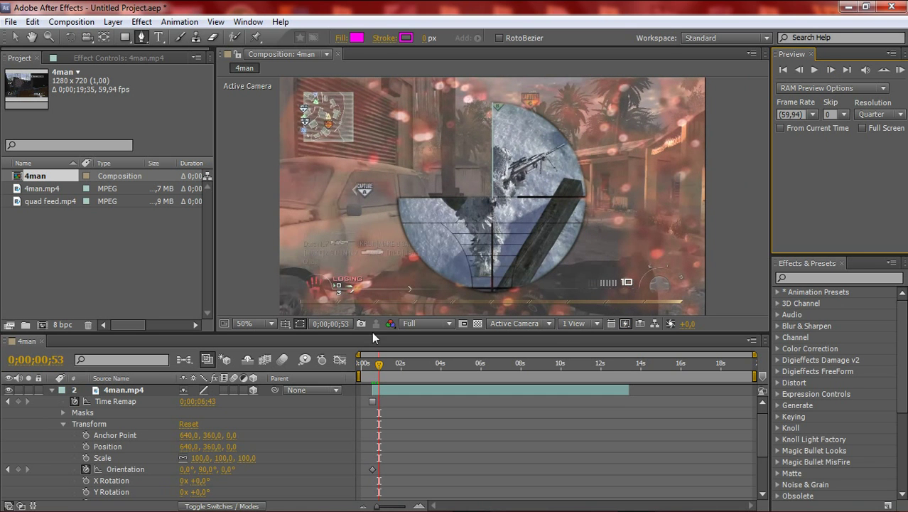
{"action": "left_click", "coordinate": [205, 469]}
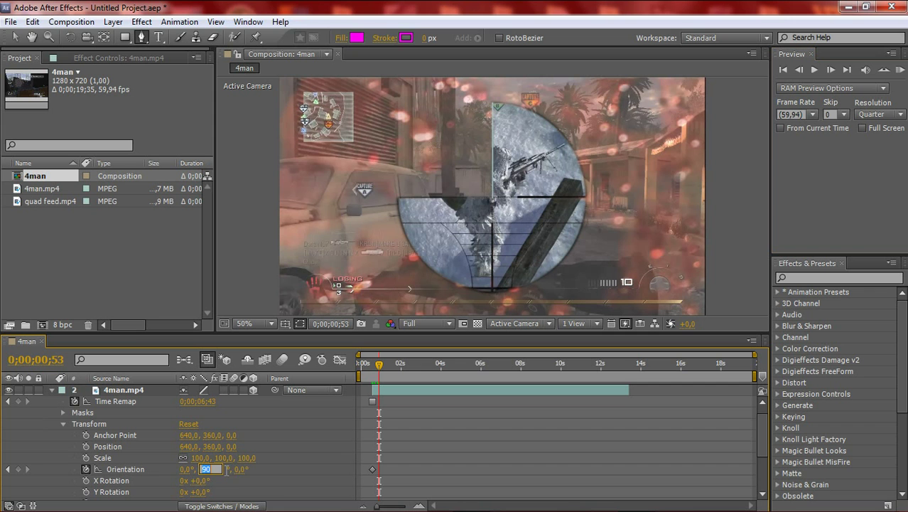
{"action": "key", "text": "Return"}
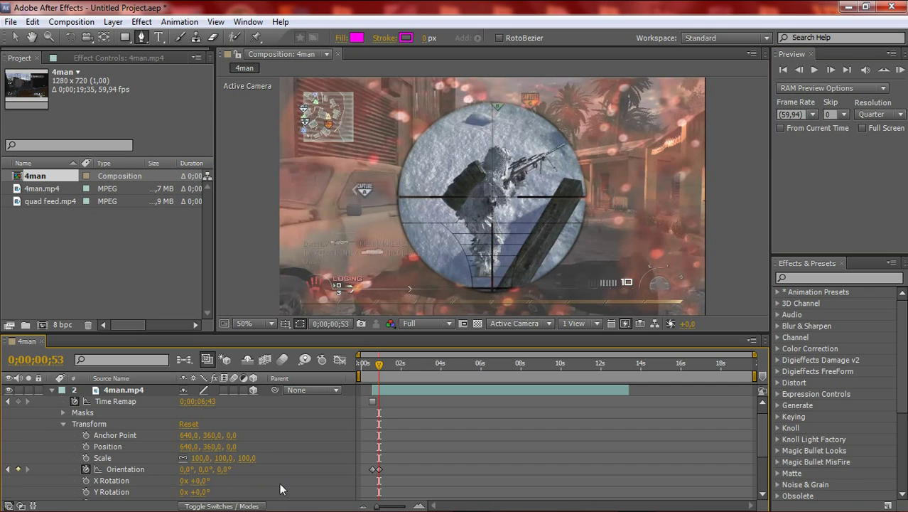
{"action": "left_click", "coordinate": [53, 391]}
- Reveal the Transform properties of the third 4man.mp4 layer
{"action": "left_click", "coordinate": [121, 415]}
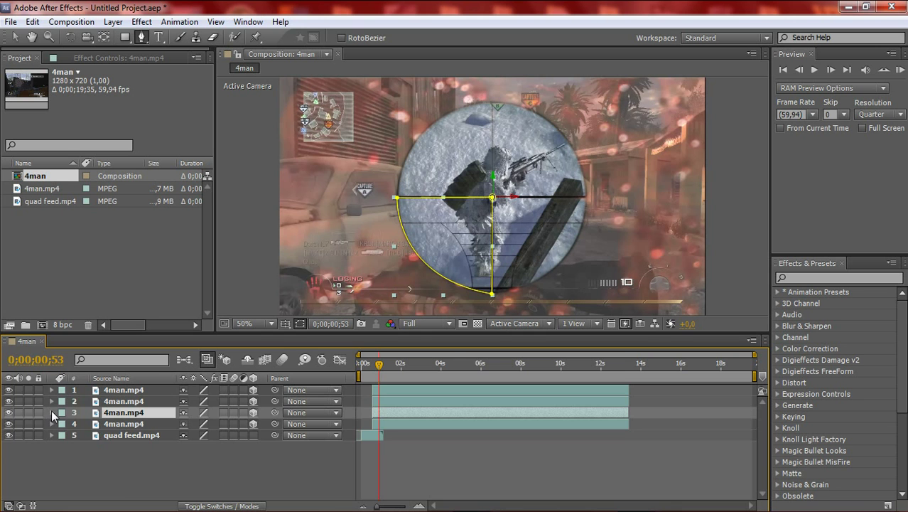
{"action": "left_click", "coordinate": [51, 412]}
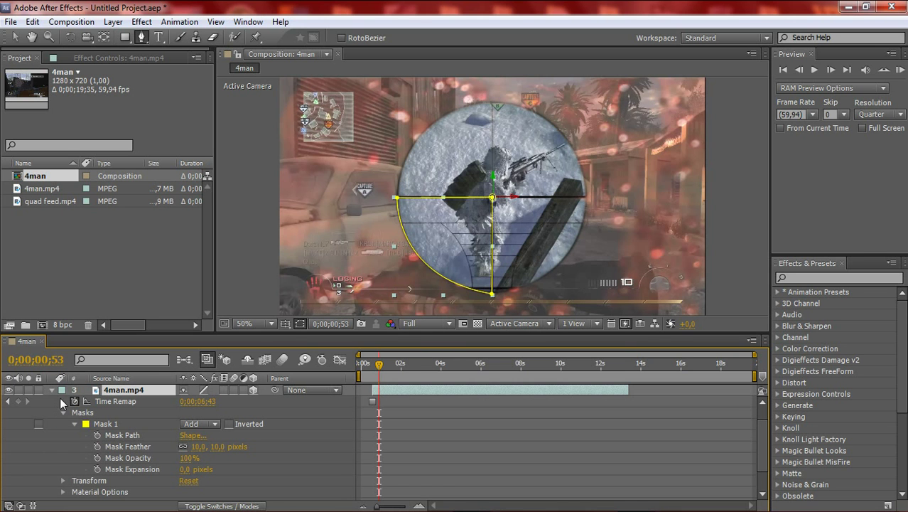
{"action": "left_click", "coordinate": [52, 389]}
{"action": "key", "text": "p"}
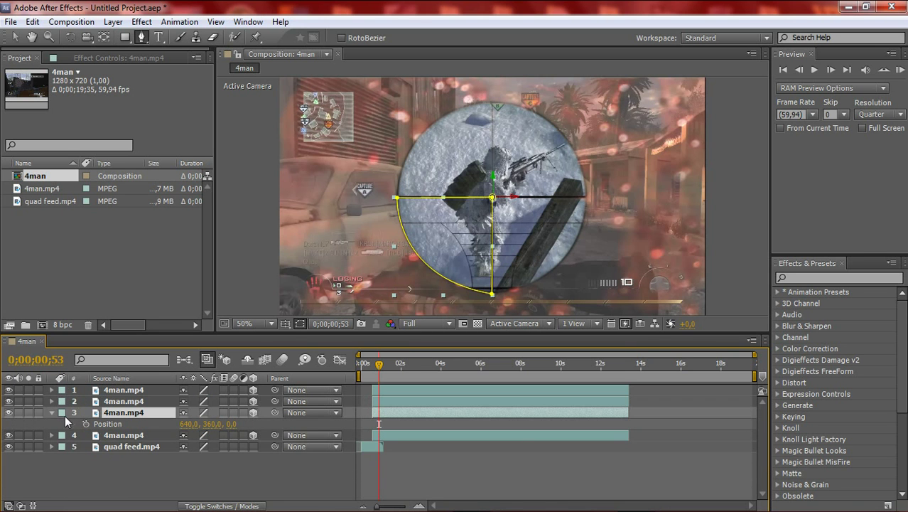
{"action": "left_click", "coordinate": [51, 413]}
{"action": "scroll", "coordinate": [52, 412], "scroll_direction": "down", "scroll_amount": 1}
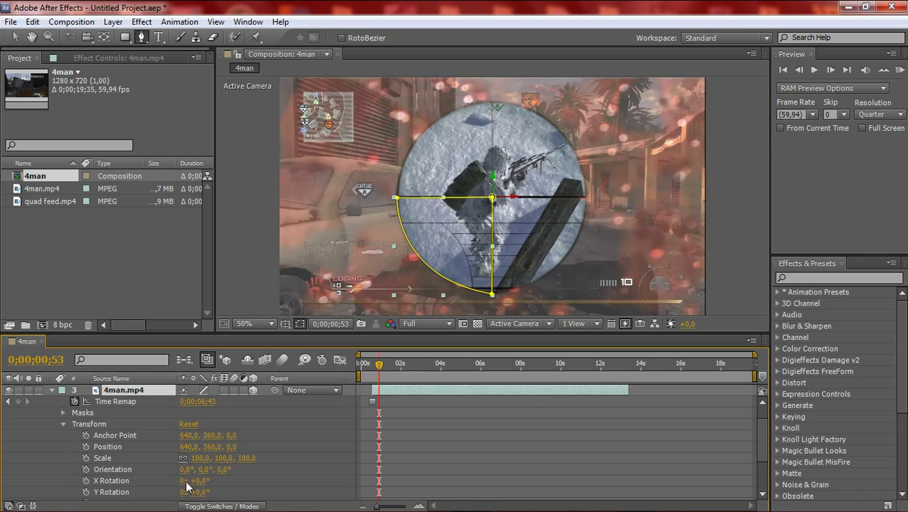
- Return to 0;00;00;33 and start keyframing the third 4man.mp4 layer's Scale at 400%
{"action": "left_click", "coordinate": [368, 365]}
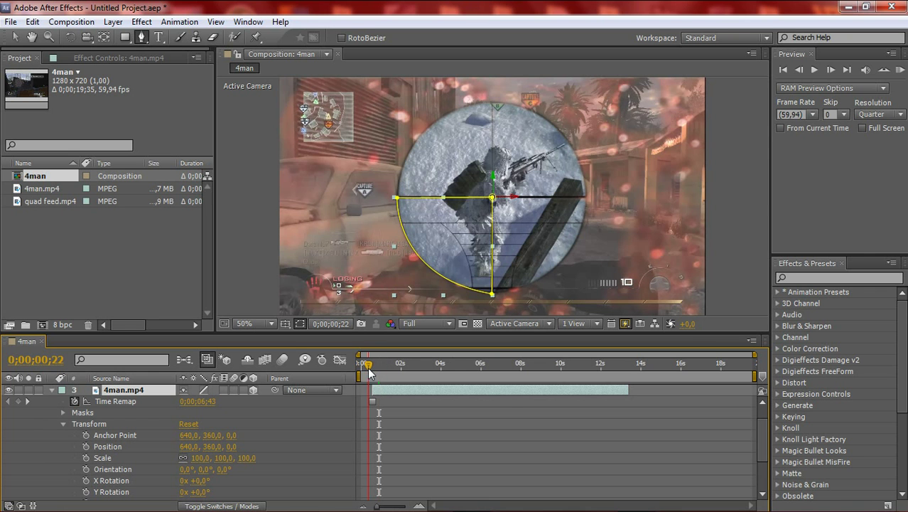
{"action": "left_click", "coordinate": [373, 370]}
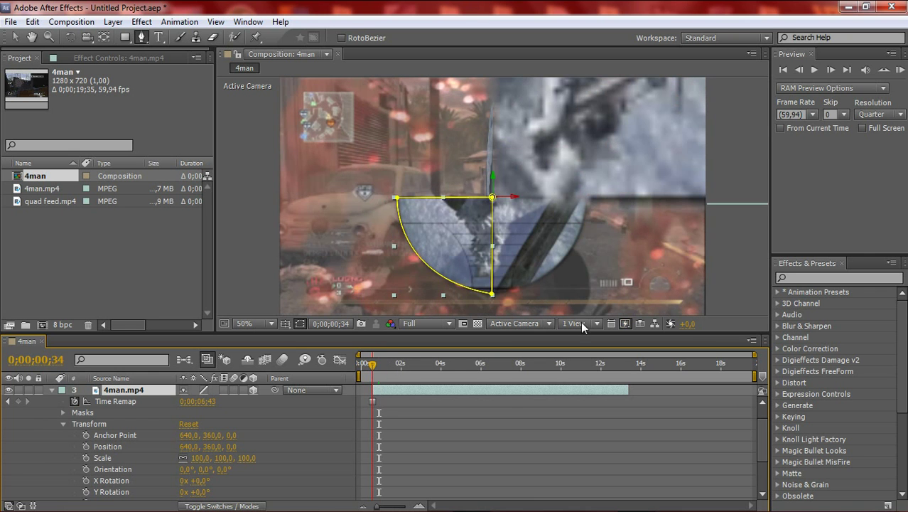
{"action": "left_click", "coordinate": [798, 70]}
{"action": "left_click", "coordinate": [799, 70]}
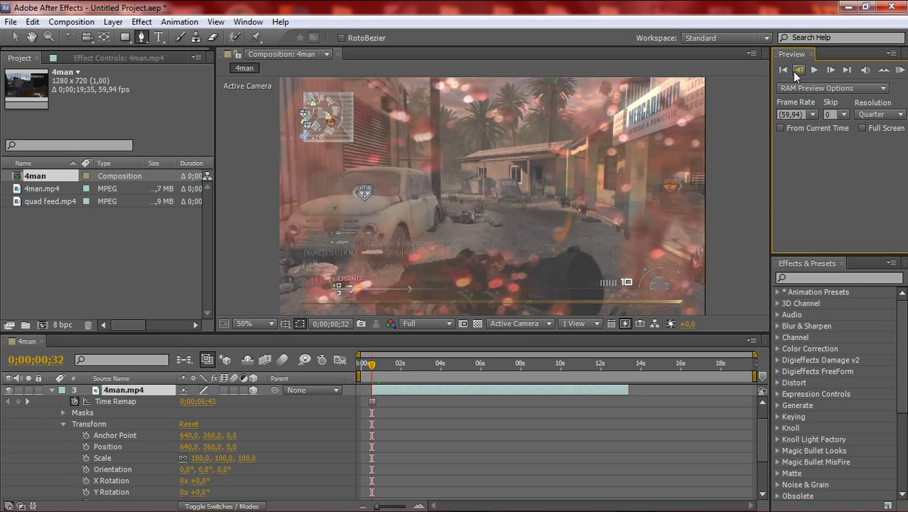
{"action": "left_click", "coordinate": [830, 70]}
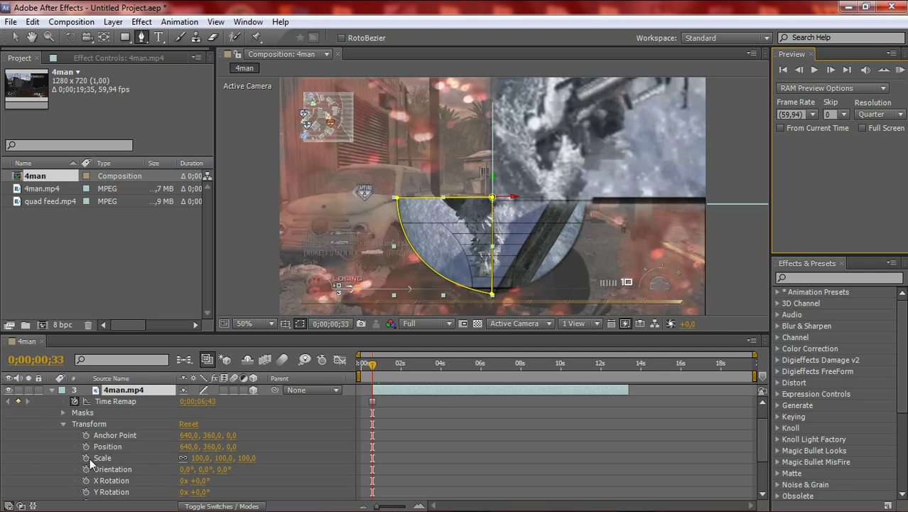
{"action": "left_click", "coordinate": [86, 458]}
{"action": "left_click", "coordinate": [201, 458]}
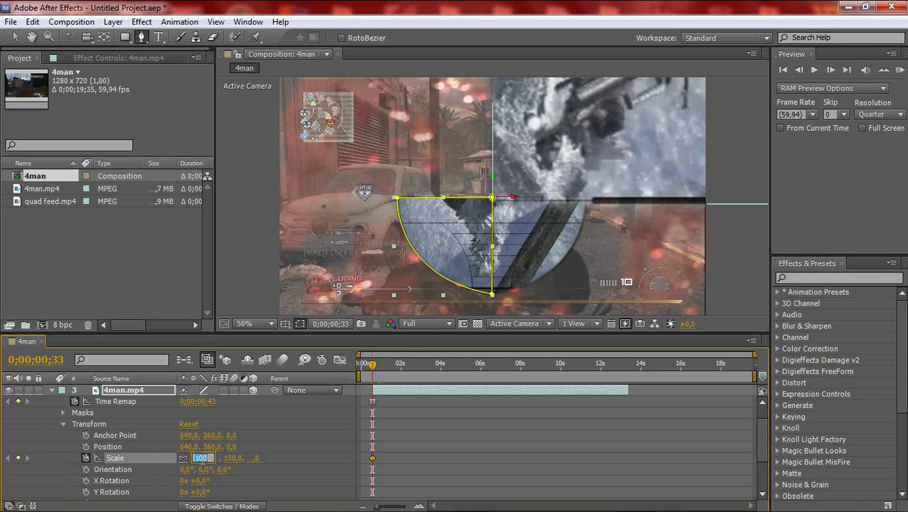
{"action": "type", "text": "400,0"}
- Advance to 0;00;00;53, keyframe the third 4man.mp4 layer's Scale at 100%, and collapse its properties
{"action": "left_click", "coordinate": [378, 365]}
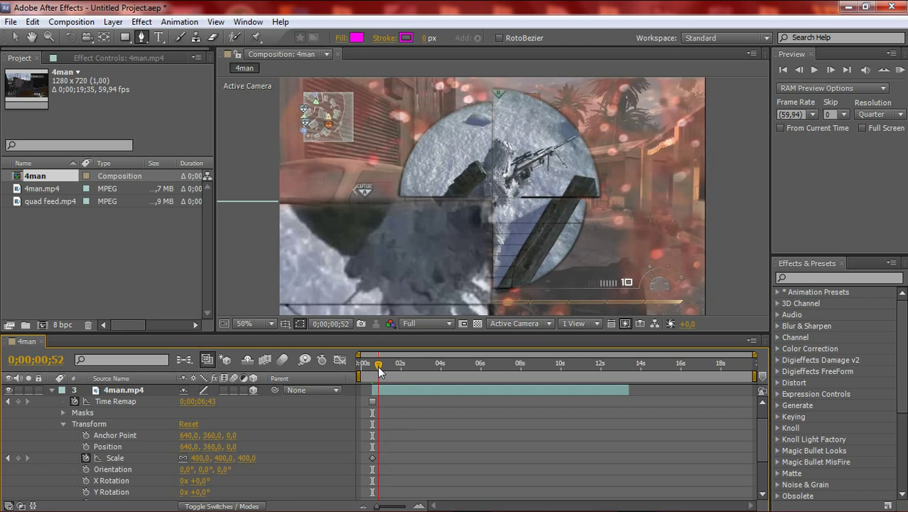
{"action": "left_click", "coordinate": [830, 70]}
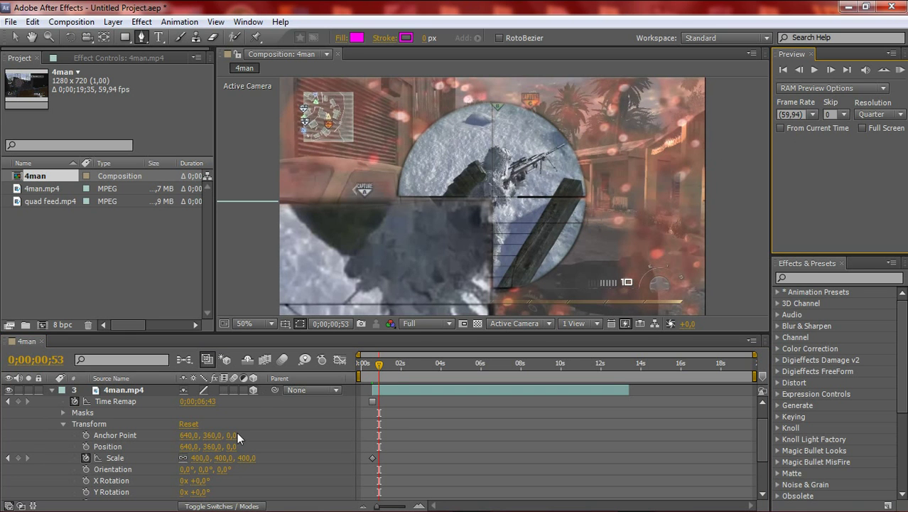
{"action": "left_click", "coordinate": [200, 458]}
{"action": "type", "text": "100"}
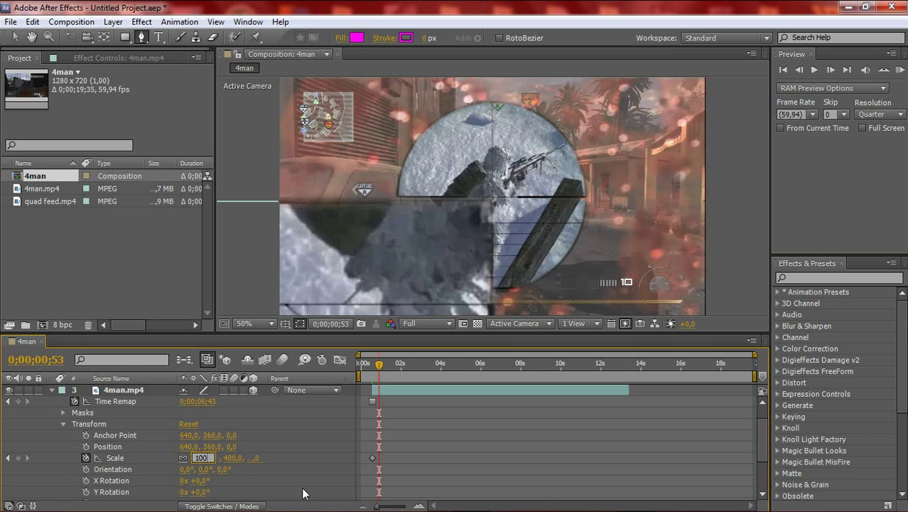
{"action": "key", "text": "Return"}
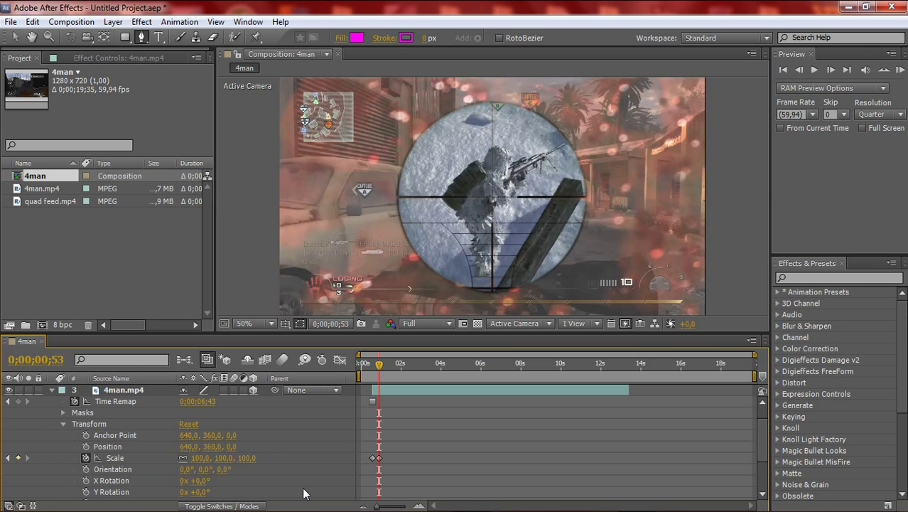
{"action": "left_click", "coordinate": [51, 389]}
- Reveal the Transform properties of the fourth 4man.mp4 layer
{"action": "left_click", "coordinate": [124, 424]}
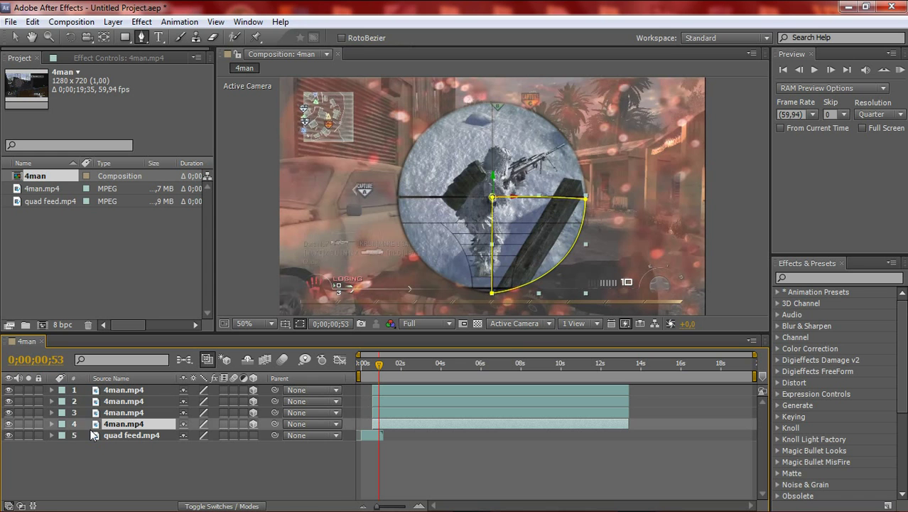
{"action": "left_click", "coordinate": [52, 423]}
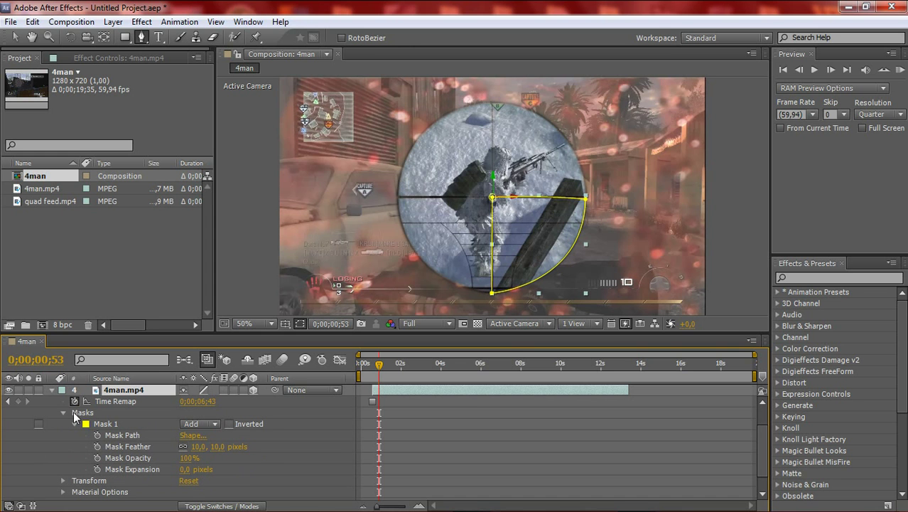
{"action": "left_click", "coordinate": [52, 390]}
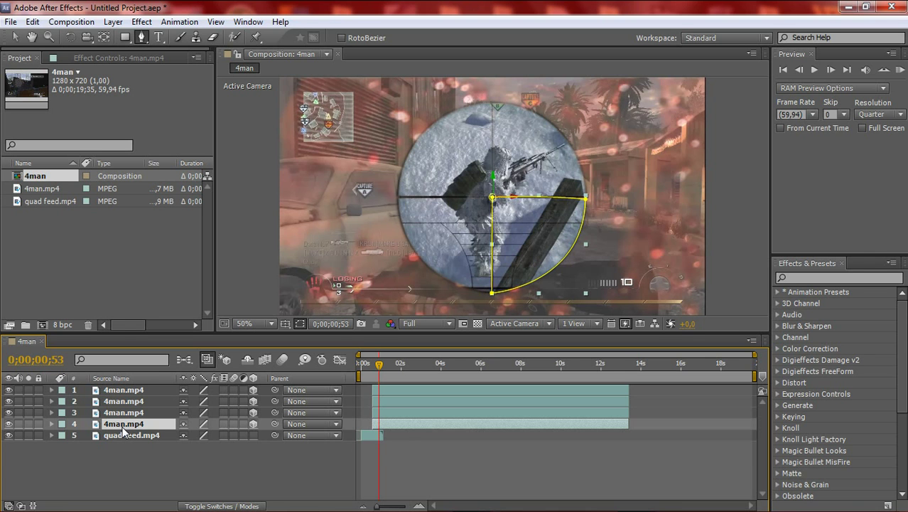
{"action": "key", "text": "p"}
{"action": "left_click", "coordinate": [53, 423]}
{"action": "scroll", "coordinate": [71, 425], "scroll_direction": "down", "scroll_amount": 2}
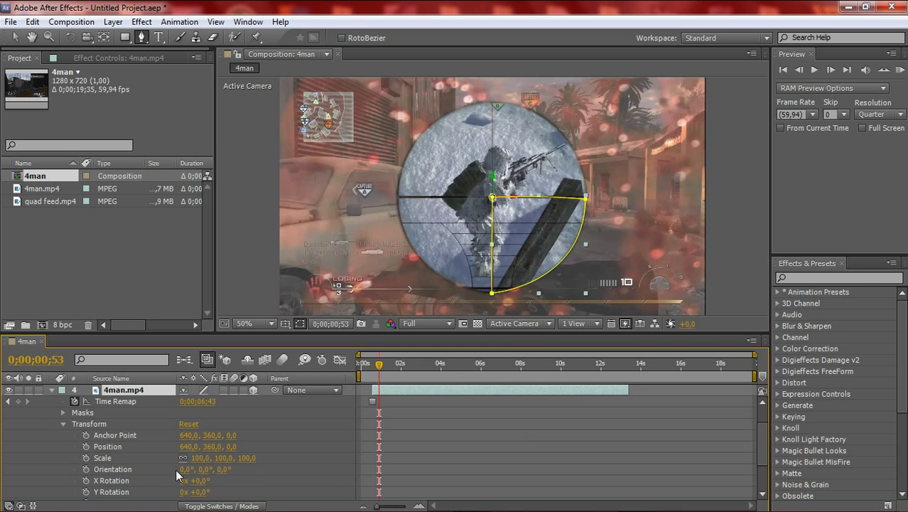
- Return to 0;00;00;33 and start keyframing the fourth 4man.mp4 layer's Orientation with a Y value of 270°
{"action": "left_click", "coordinate": [371, 374]}
{"action": "key", "text": "Page_Down"}
{"action": "key", "text": "Page_Down"}
{"action": "key", "text": "Page_Down"}
{"action": "key", "text": "Page_Down"}
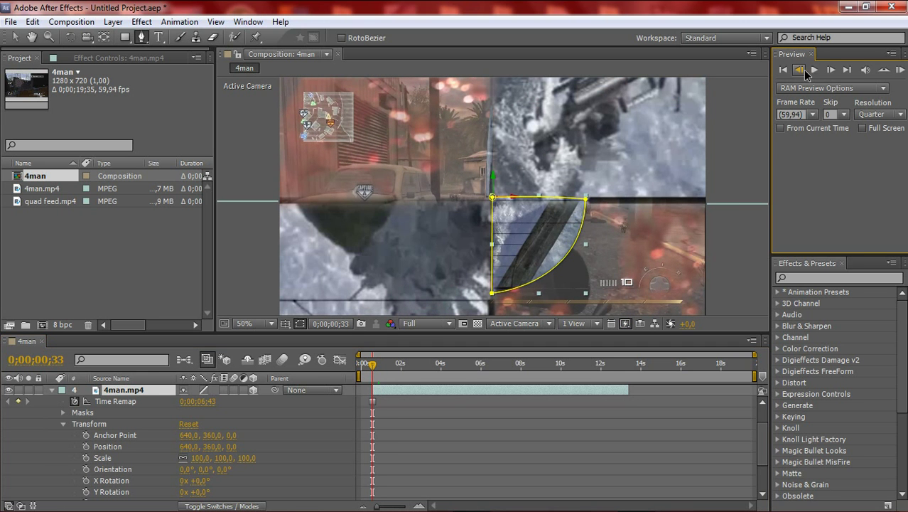
{"action": "left_click", "coordinate": [814, 71]}
{"action": "left_click", "coordinate": [831, 70]}
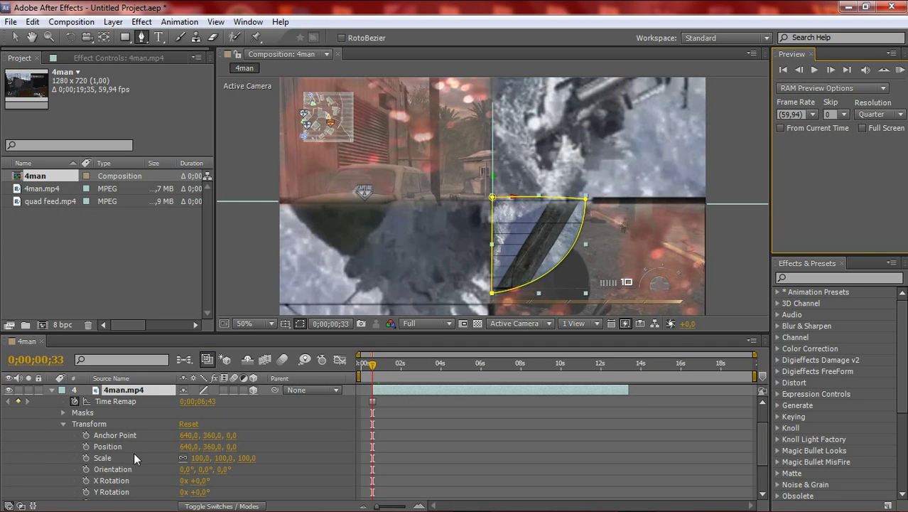
{"action": "left_click", "coordinate": [86, 469]}
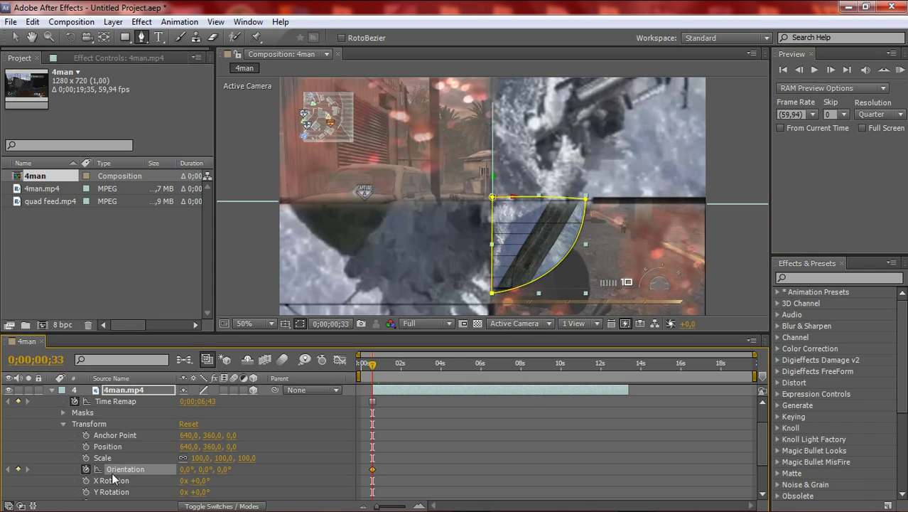
{"action": "left_click", "coordinate": [204, 469]}
{"action": "type", "text": "270"}
{"action": "left_click", "coordinate": [284, 481]}
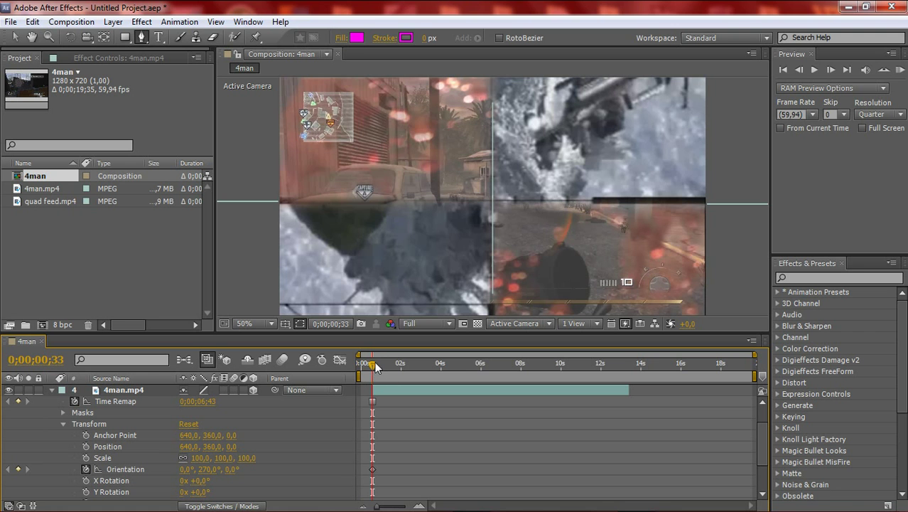
- Advance to 0;00;00;53, keyframe the fourth 4man.mp4 layer's Y Orientation at 0°, and collapse its properties
{"action": "left_click_drag", "start_coordinate": [376, 366], "coordinate": [381, 366]}
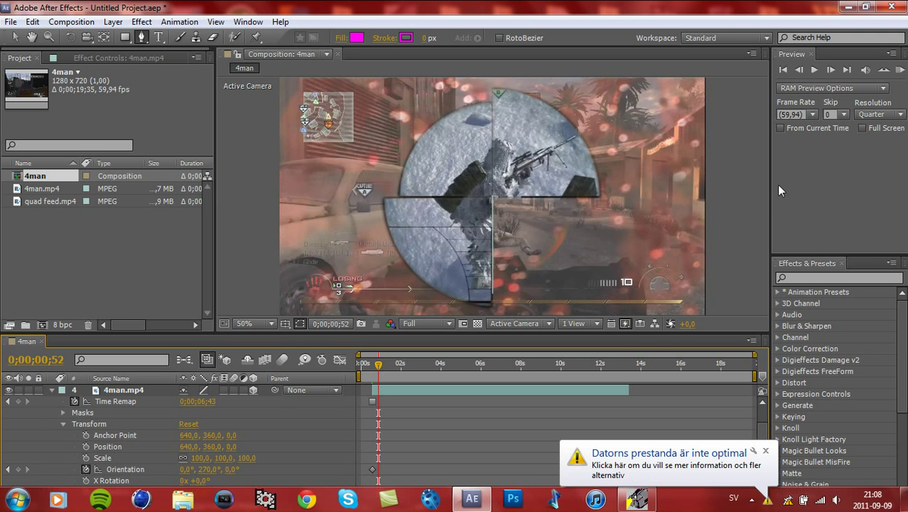
{"action": "left_click", "coordinate": [830, 70]}
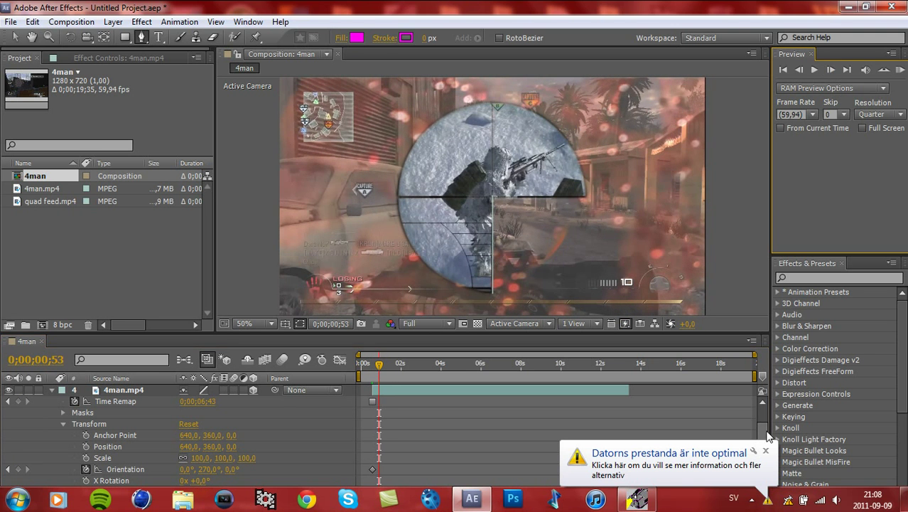
{"action": "left_click", "coordinate": [765, 451]}
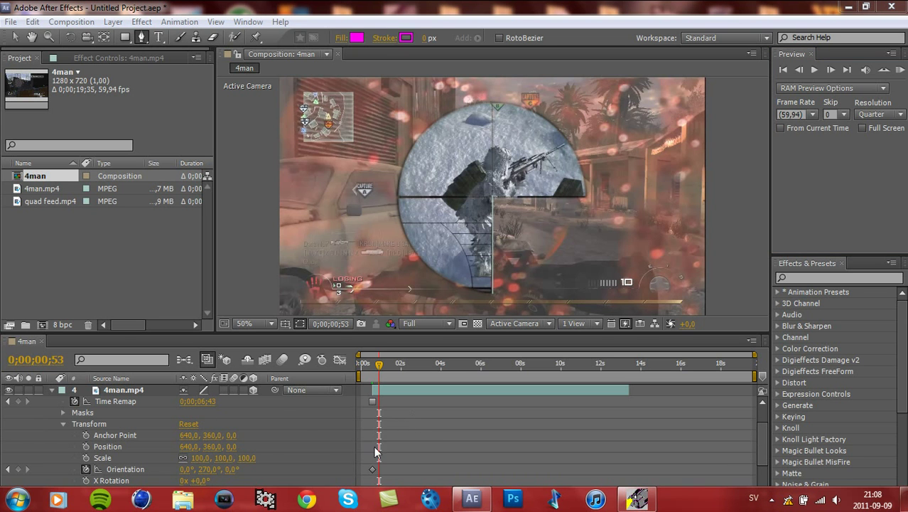
{"action": "left_click", "coordinate": [205, 469]}
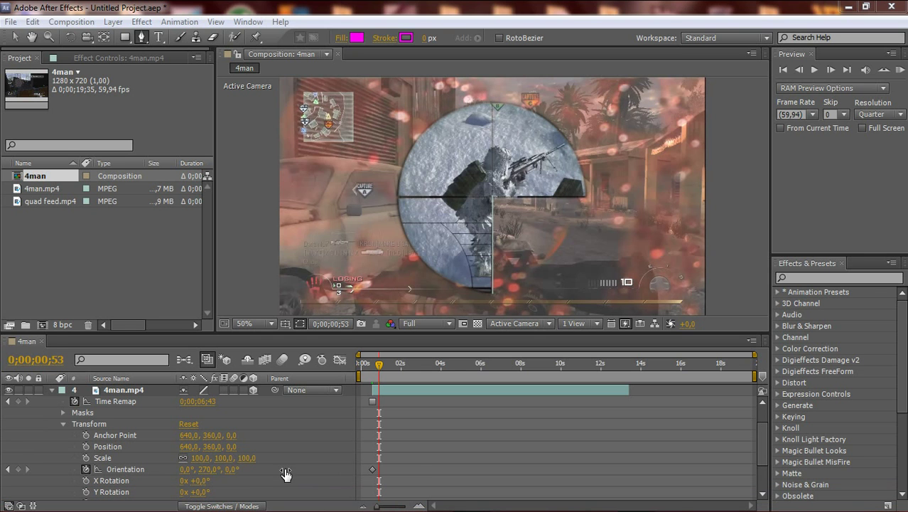
{"action": "type", "text": "0"}
{"action": "key", "text": "Return"}
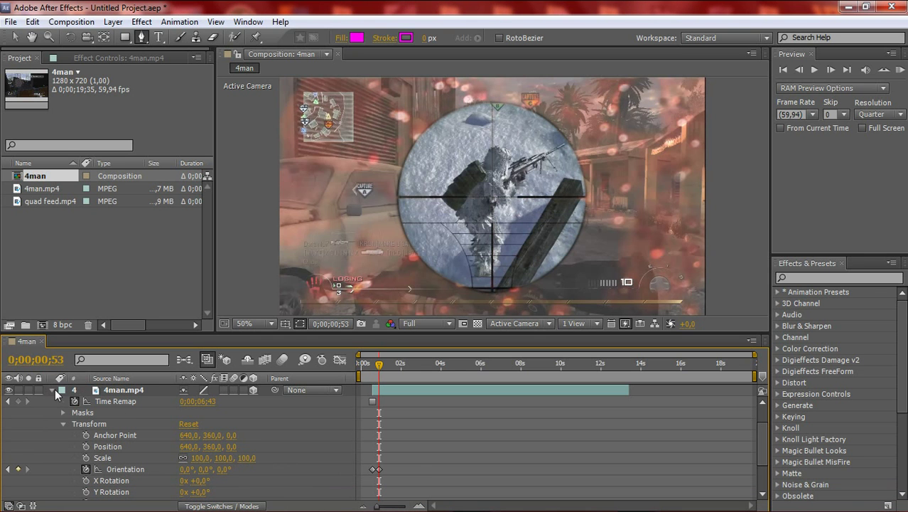
{"action": "left_click", "coordinate": [54, 388]}
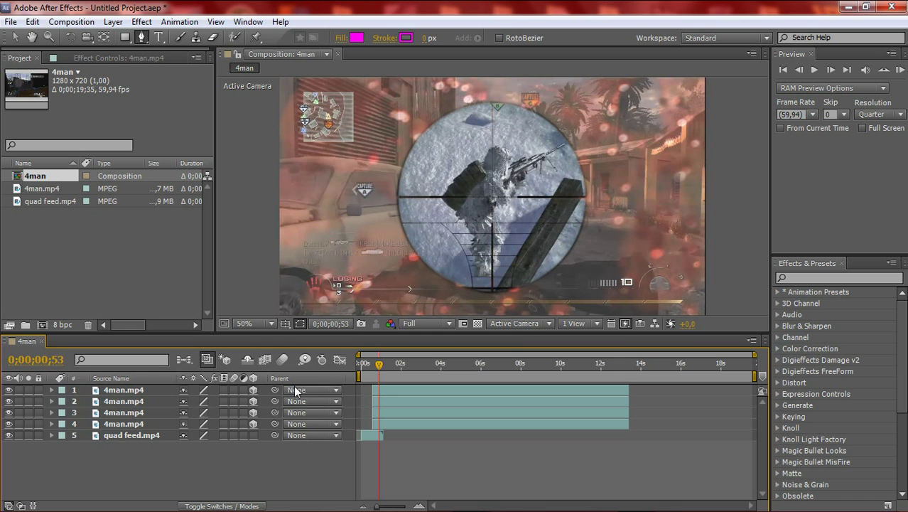
- Lower the composition's preview resolution to Quarter and scrub through the animation of the assembling scope quarters
{"action": "left_click_drag", "start_coordinate": [378, 364], "coordinate": [373, 365]}
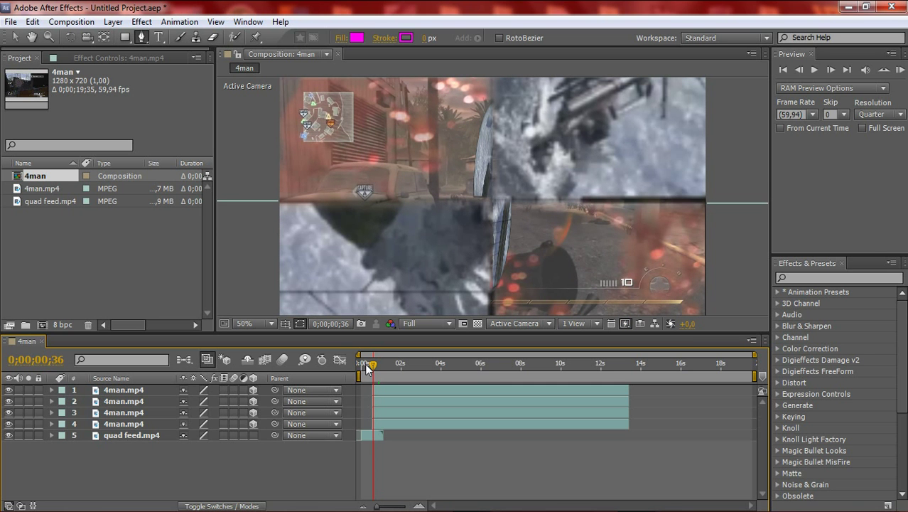
{"action": "left_click", "coordinate": [426, 324]}
{"action": "left_click", "coordinate": [430, 403]}
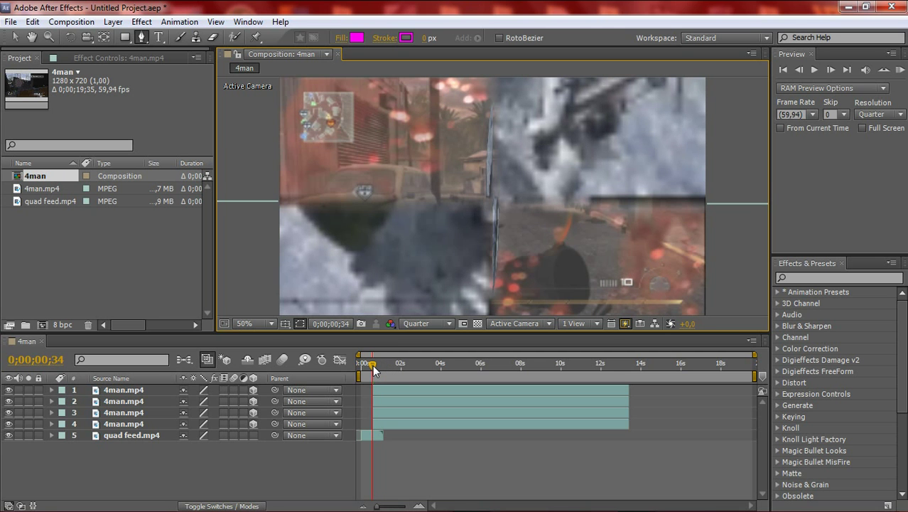
{"action": "left_click_drag", "start_coordinate": [373, 363], "coordinate": [380, 371]}
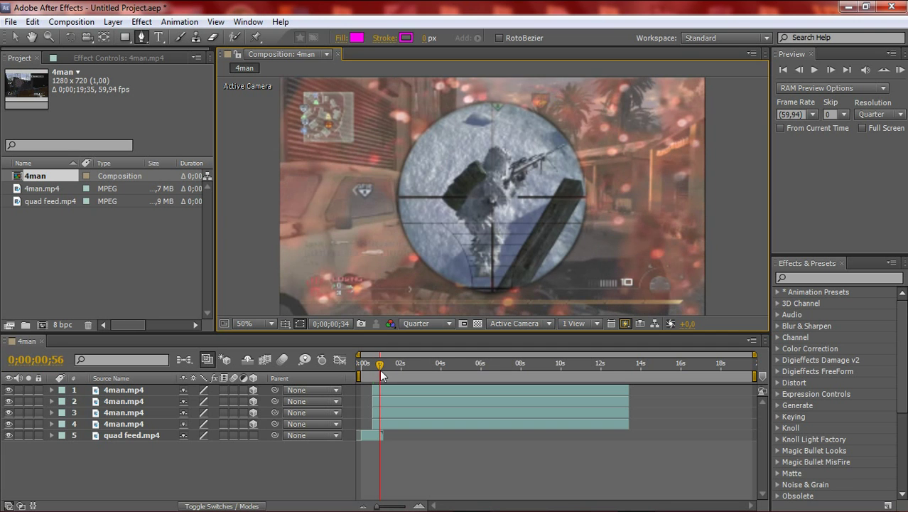
- Step frame by frame around the end of the scope assembly and stop at 0;00;00;55
{"action": "left_click", "coordinate": [800, 69]}
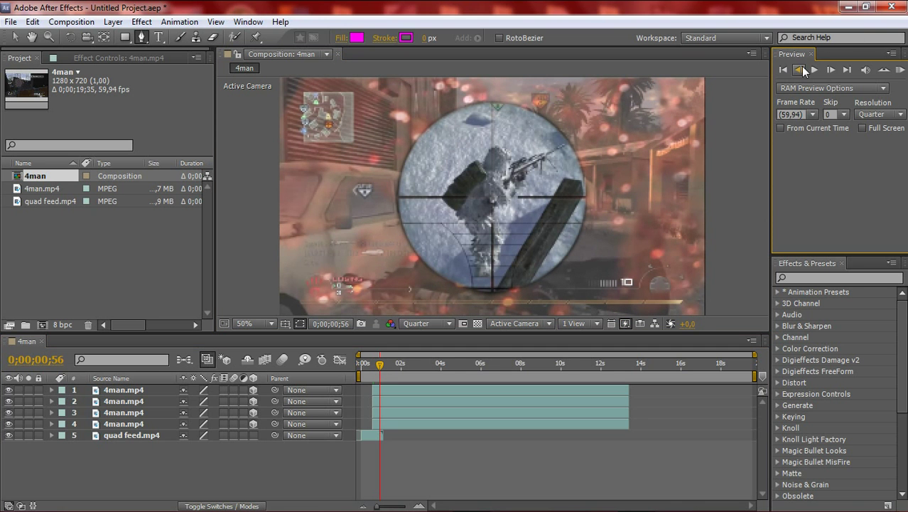
{"action": "left_click", "coordinate": [800, 69]}
{"action": "left_click", "coordinate": [800, 70]}
{"action": "left_click", "coordinate": [800, 70]}
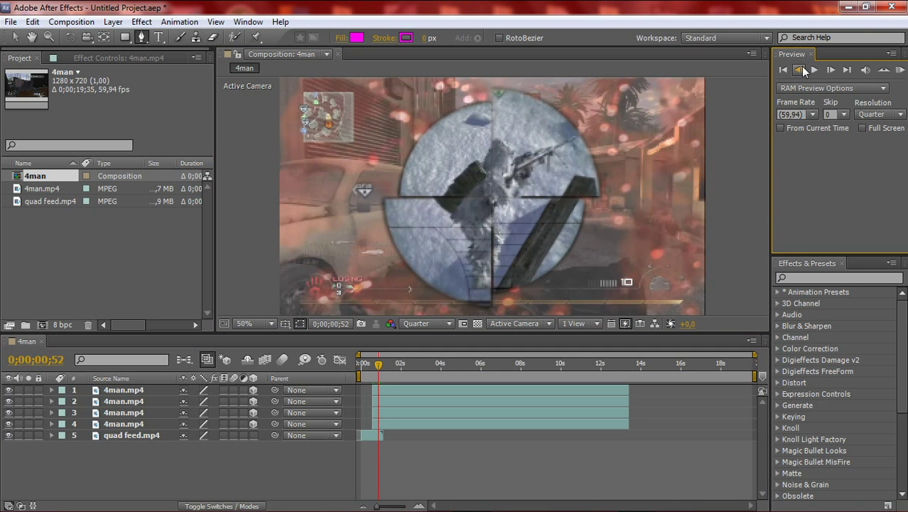
{"action": "left_click", "coordinate": [826, 69]}
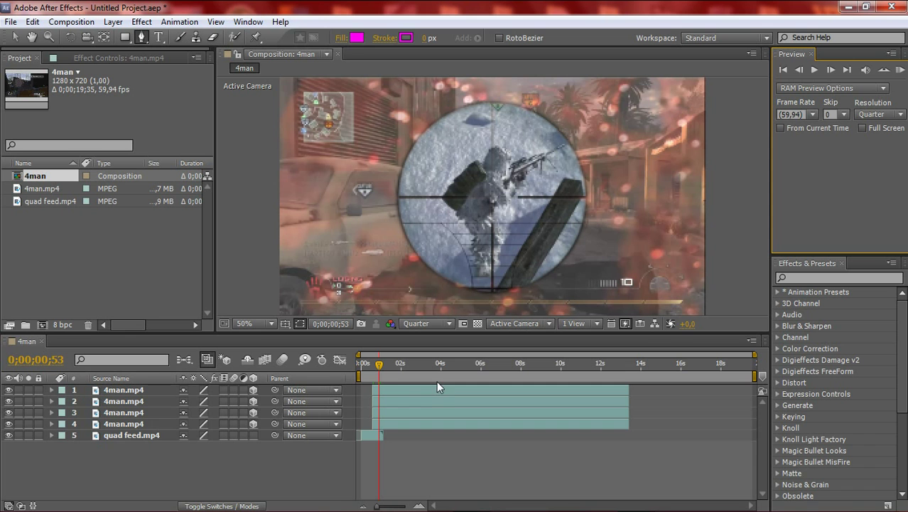
{"action": "left_click", "coordinate": [801, 71]}
{"action": "left_click", "coordinate": [830, 70]}
{"action": "left_click", "coordinate": [830, 69]}
{"action": "left_click", "coordinate": [830, 70]}
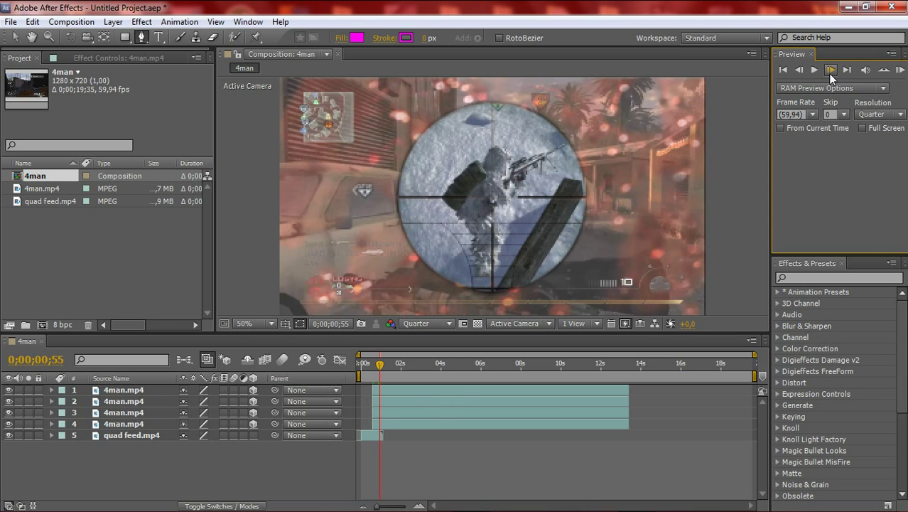
- Split all four 4man.mp4 layers at 0;00;00;55 and delete the parts after the split
{"action": "left_click", "coordinate": [123, 390]}
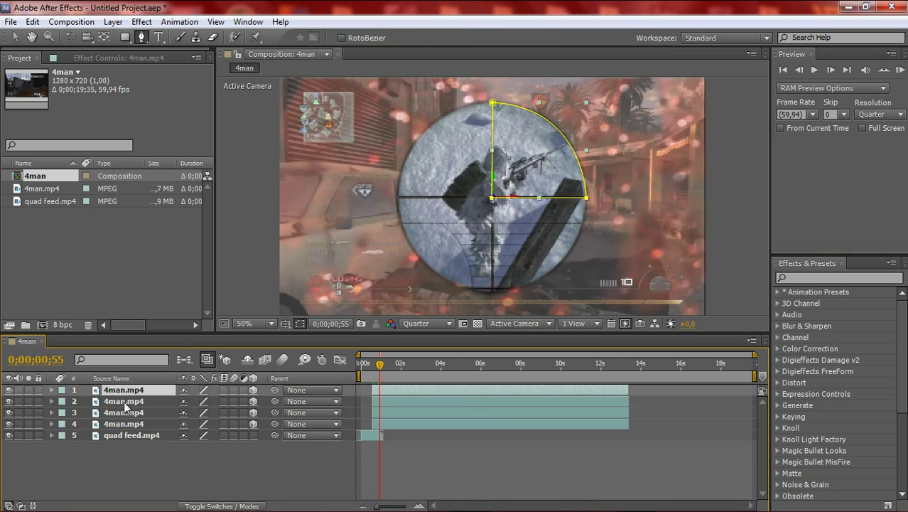
{"action": "left_click", "coordinate": [124, 423], "text": "shift"}
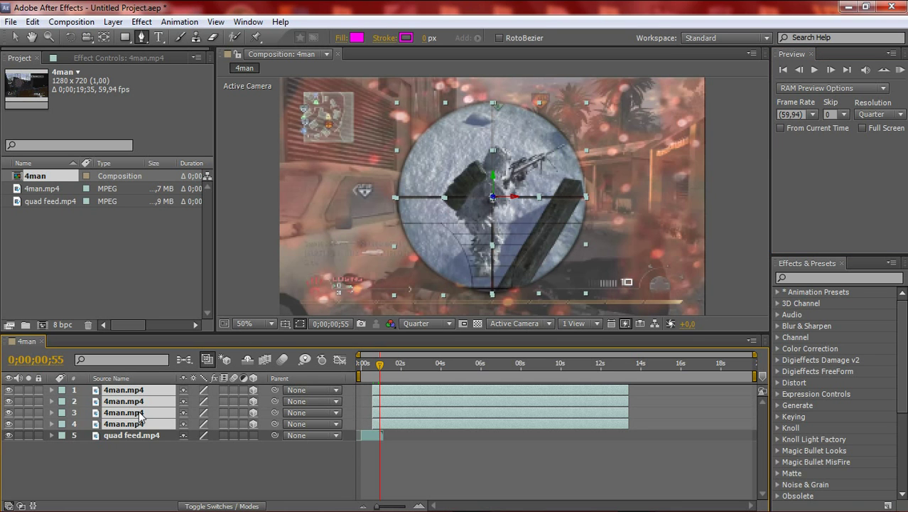
{"action": "key", "text": "ctrl+shift+d"}
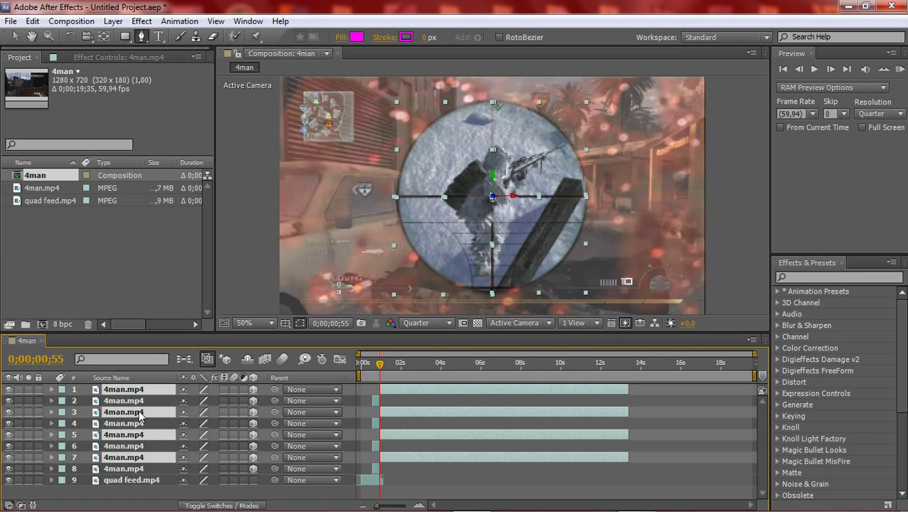
{"action": "key", "text": "Delete"}
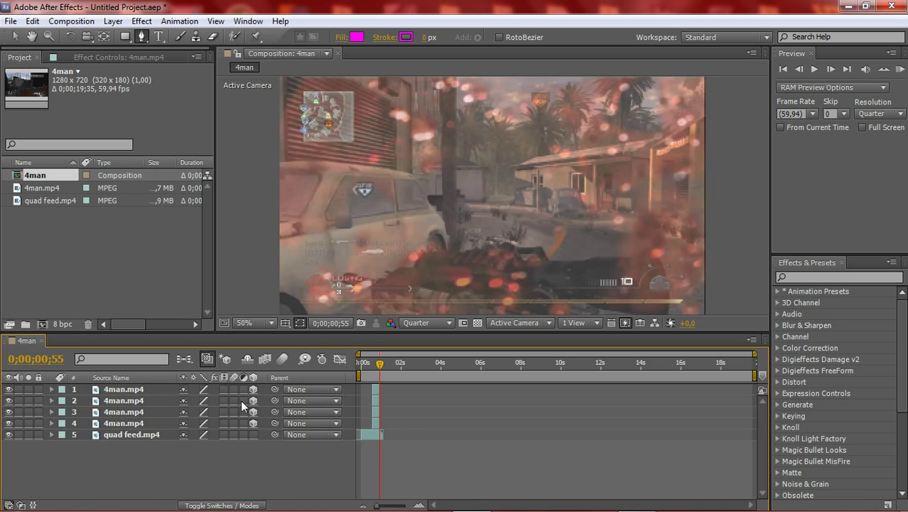
- Add 4man.mp4 from the project directly above quad feed.mp4 and move the current time to about 0;00;06;44
{"action": "left_click", "coordinate": [42, 188]}
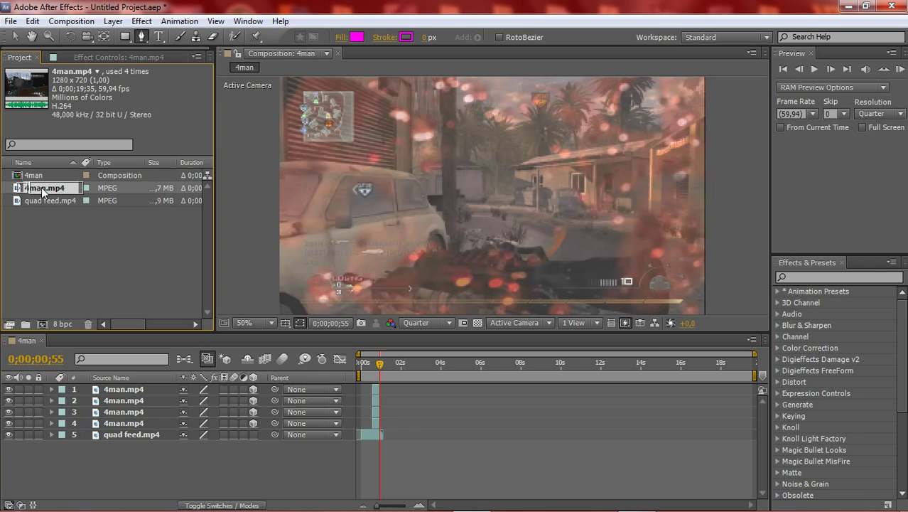
{"action": "left_click_drag", "start_coordinate": [42, 191], "coordinate": [130, 425]}
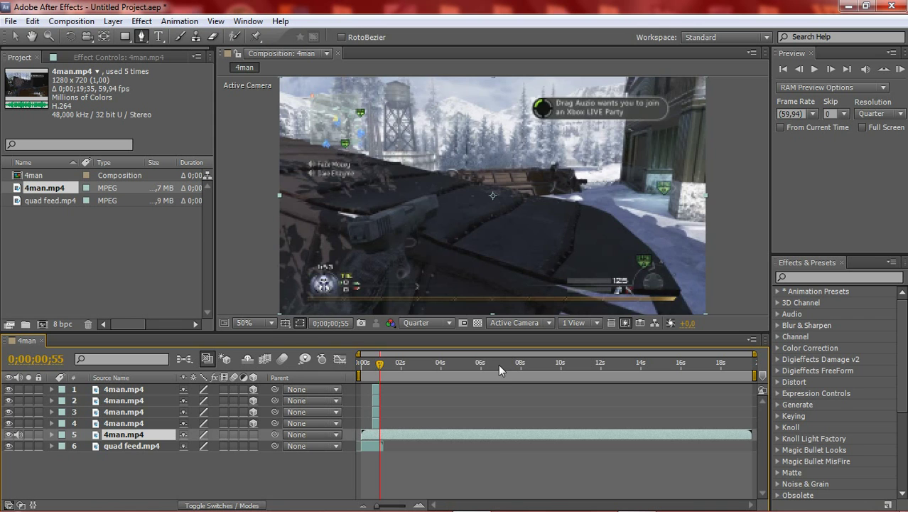
{"action": "left_click", "coordinate": [499, 367]}
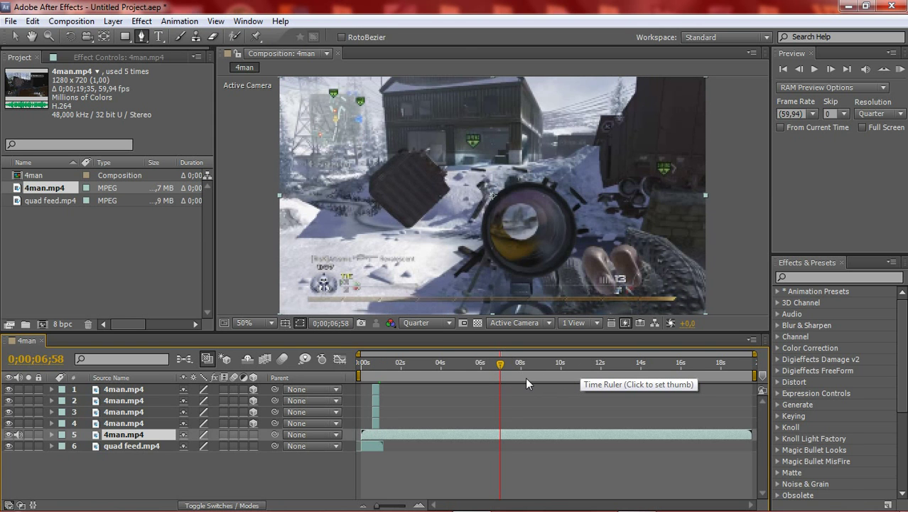
{"action": "left_click", "coordinate": [516, 362]}
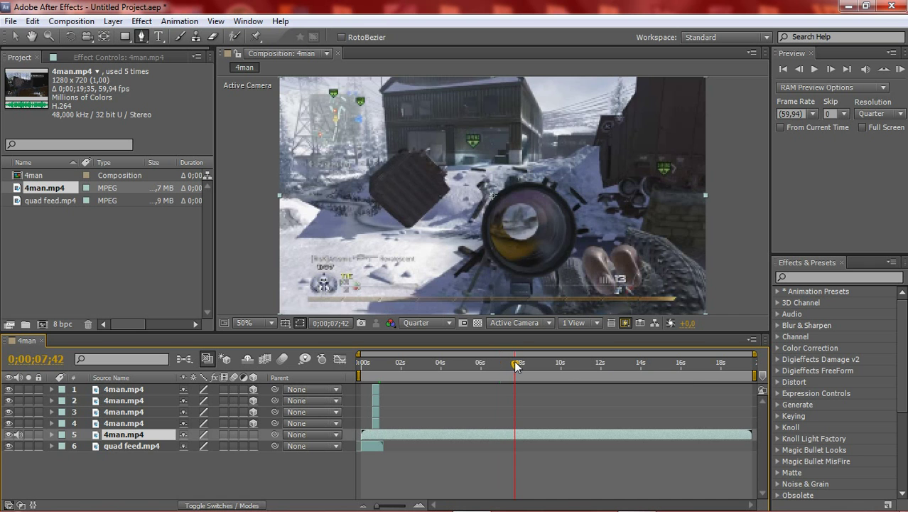
{"action": "left_click_drag", "start_coordinate": [516, 364], "coordinate": [494, 372]}
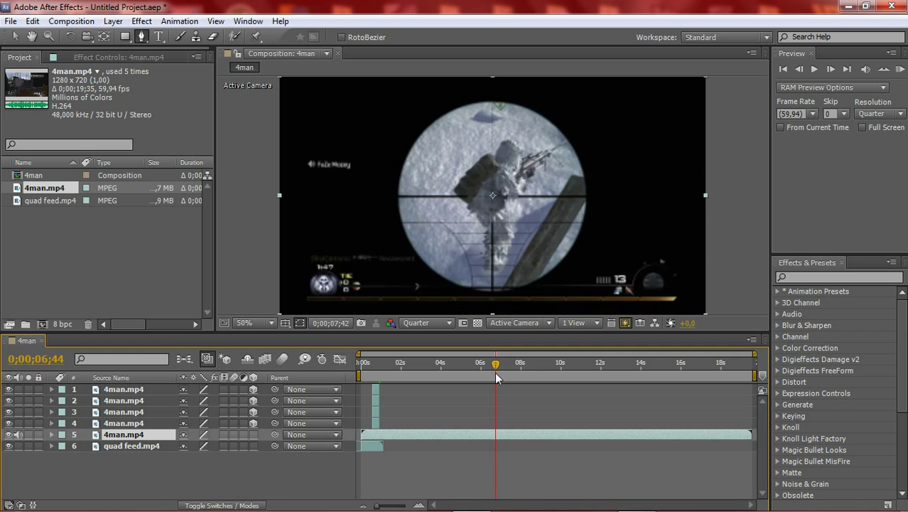
- Step frame by frame back and forth through the scoped shot of the new 4man.mp4 layer and stop at 0;00;06;45
{"action": "left_click", "coordinate": [799, 70]}
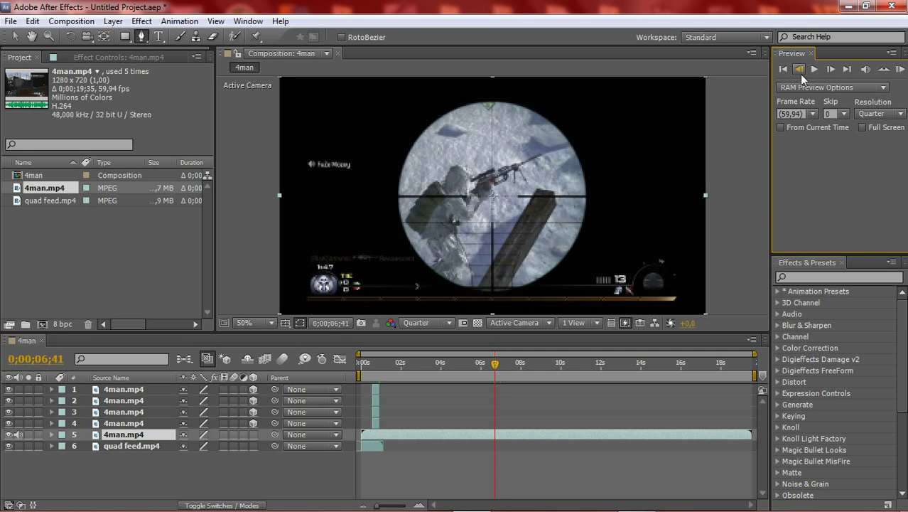
{"action": "left_click", "coordinate": [800, 70]}
{"action": "left_click", "coordinate": [800, 71]}
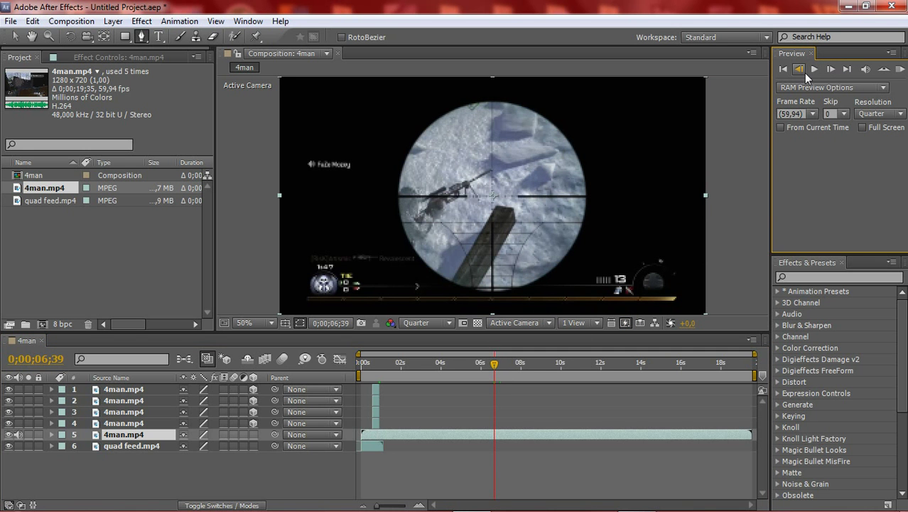
{"action": "left_click", "coordinate": [800, 70]}
{"action": "left_click", "coordinate": [800, 71]}
{"action": "left_click", "coordinate": [800, 70]}
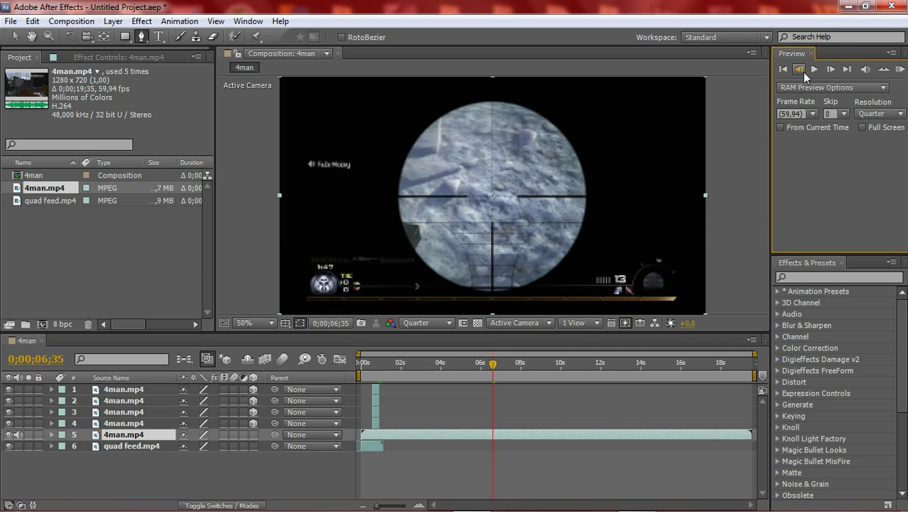
{"action": "left_click", "coordinate": [830, 70]}
{"action": "left_click", "coordinate": [830, 70]}
{"action": "left_click", "coordinate": [830, 69]}
{"action": "left_click", "coordinate": [830, 70]}
{"action": "left_click", "coordinate": [829, 69]}
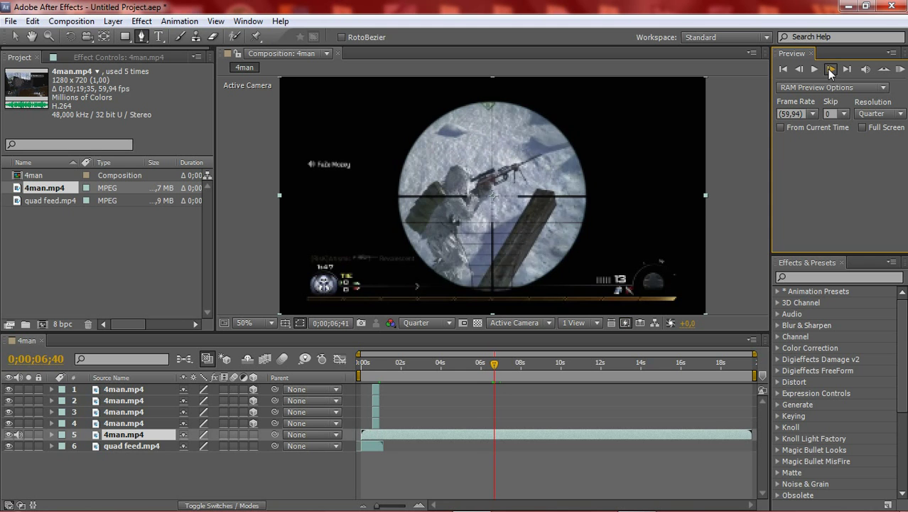
{"action": "left_click", "coordinate": [830, 70]}
{"action": "left_click", "coordinate": [830, 70]}
{"action": "left_click", "coordinate": [830, 70]}
{"action": "left_click", "coordinate": [830, 70]}
{"action": "left_click", "coordinate": [830, 70]}
{"action": "left_click", "coordinate": [800, 69]}
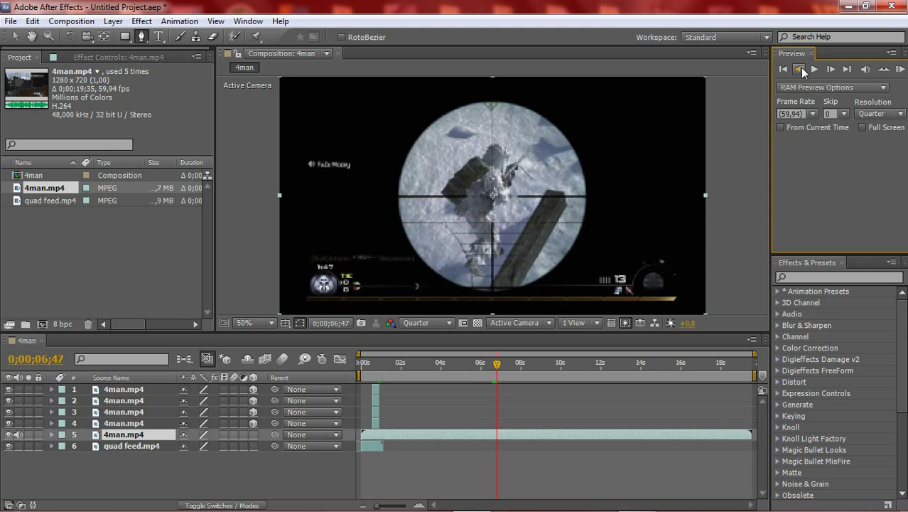
{"action": "left_click", "coordinate": [800, 70]}
{"action": "left_click", "coordinate": [800, 70]}
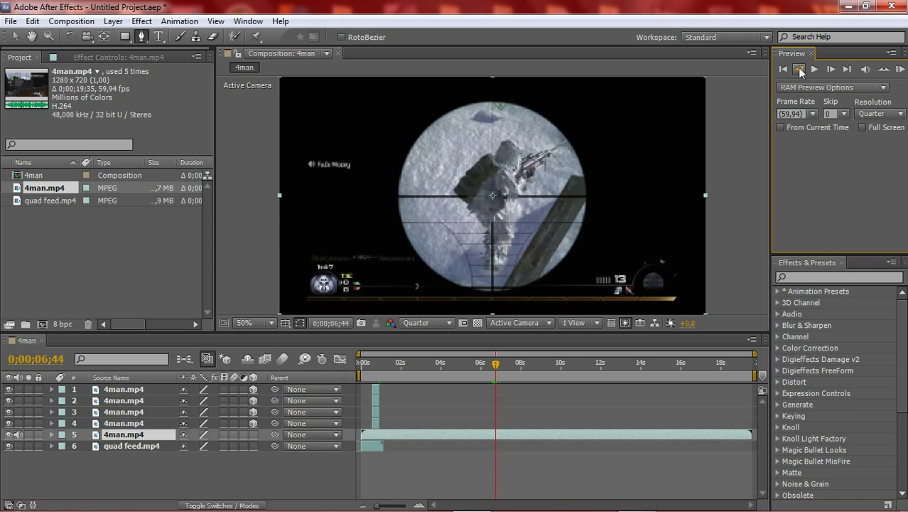
{"action": "left_click", "coordinate": [800, 70]}
{"action": "left_click", "coordinate": [830, 69]}
{"action": "left_click", "coordinate": [830, 70]}
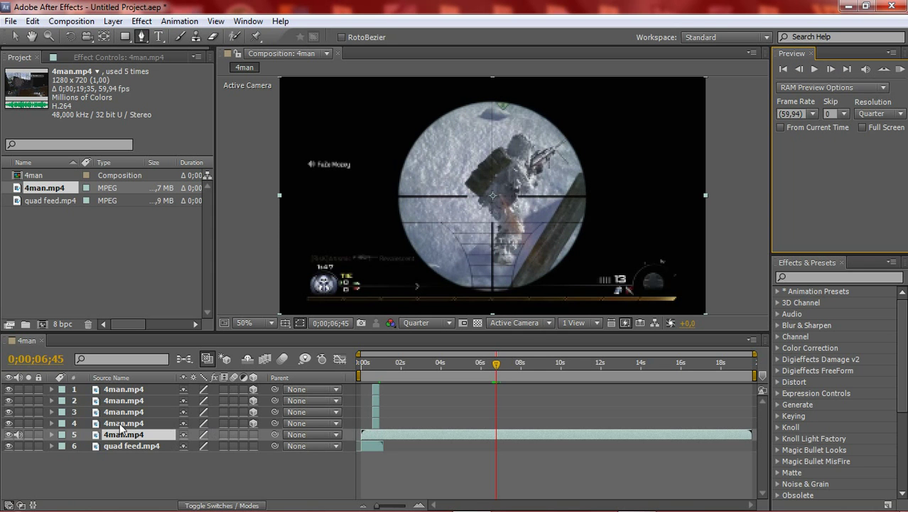
- Cut away the new 4man.mp4 layer's footage before 0;00;06;45 and shift the remaining part to start at 0;00;00;55
{"action": "key", "text": "ctrl+shift+d"}
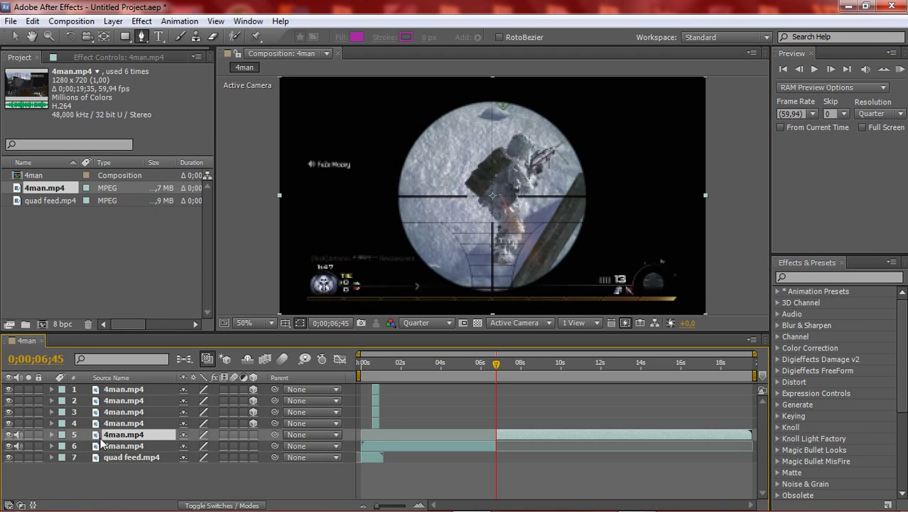
{"action": "key", "text": "Delete"}
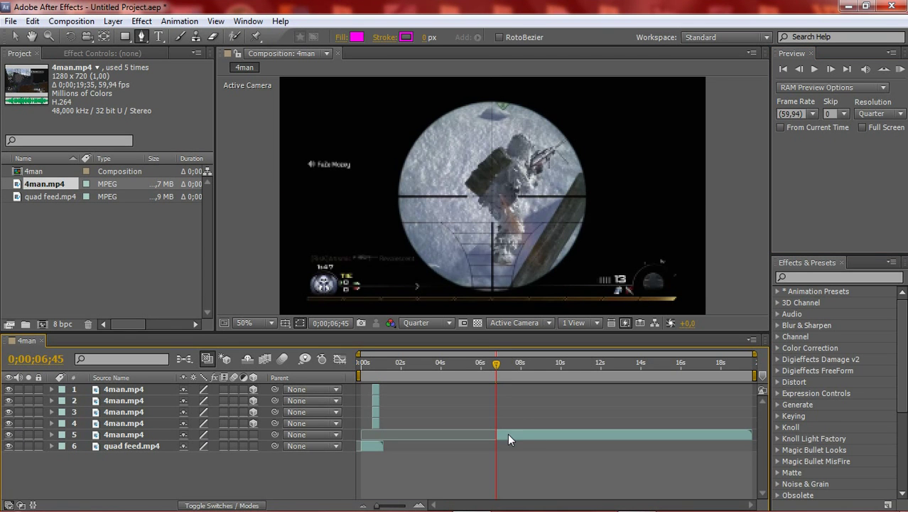
{"action": "left_click_drag", "start_coordinate": [508, 433], "coordinate": [392, 439]}
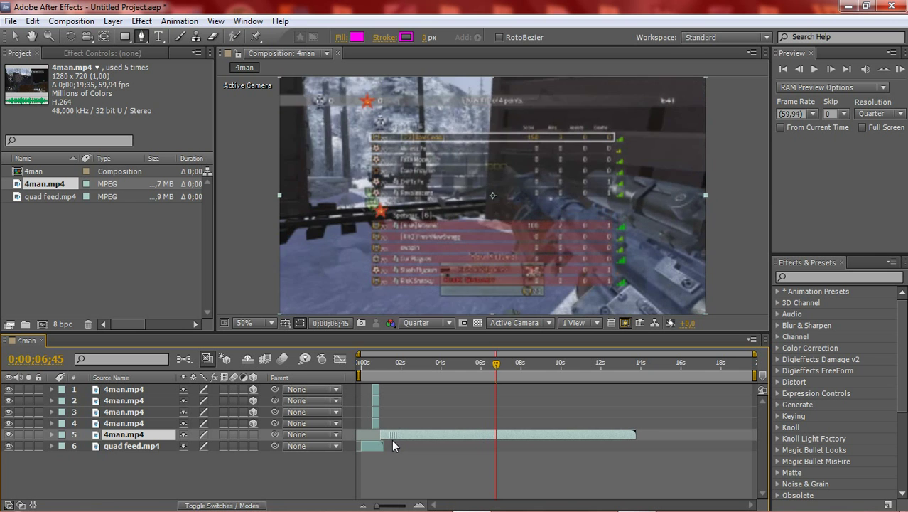
{"action": "left_click", "coordinate": [379, 375]}
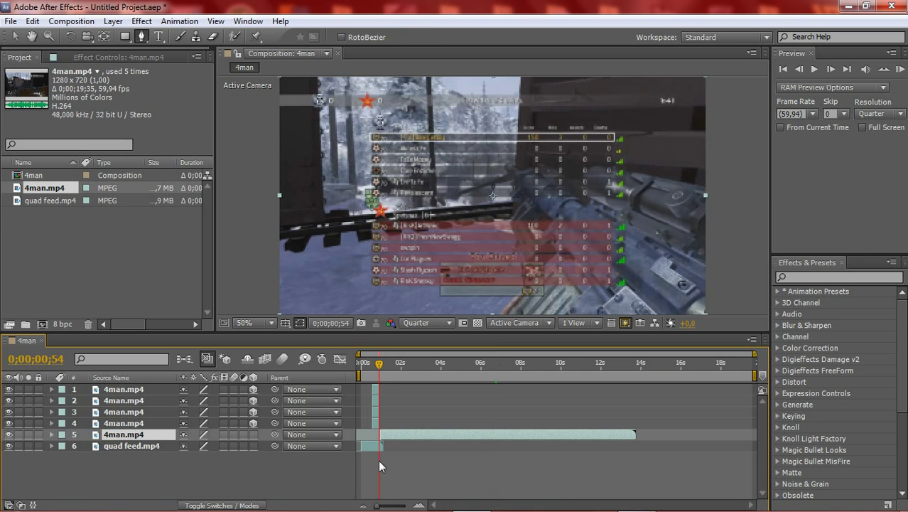
{"action": "left_click_drag", "start_coordinate": [384, 505], "coordinate": [404, 506]}
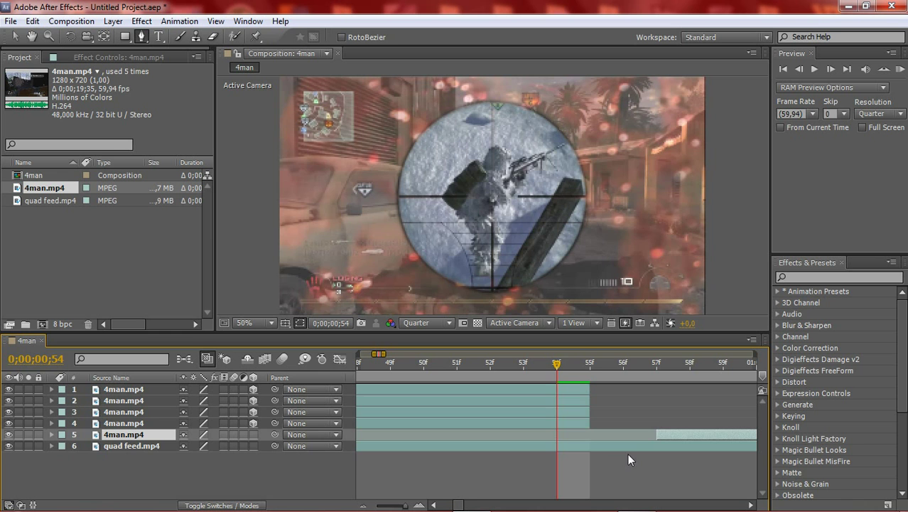
{"action": "left_click", "coordinate": [587, 360]}
{"action": "left_click_drag", "start_coordinate": [665, 432], "coordinate": [607, 435]}
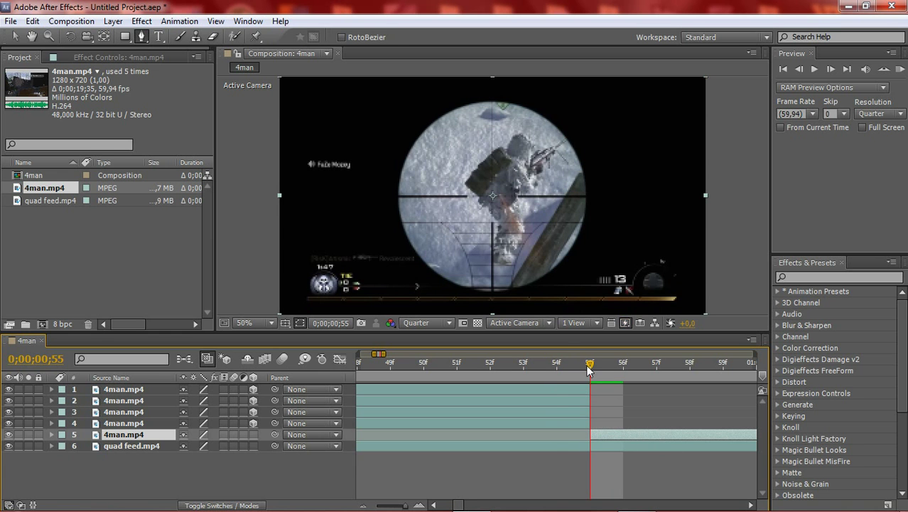
- Scrub across the cut from the assembled scope quarters to the continuing 4man.mp4 footage and stop at 0;00;00;58
{"action": "left_click_drag", "start_coordinate": [576, 364], "coordinate": [687, 380]}
{"action": "left_click", "coordinate": [378, 505]}
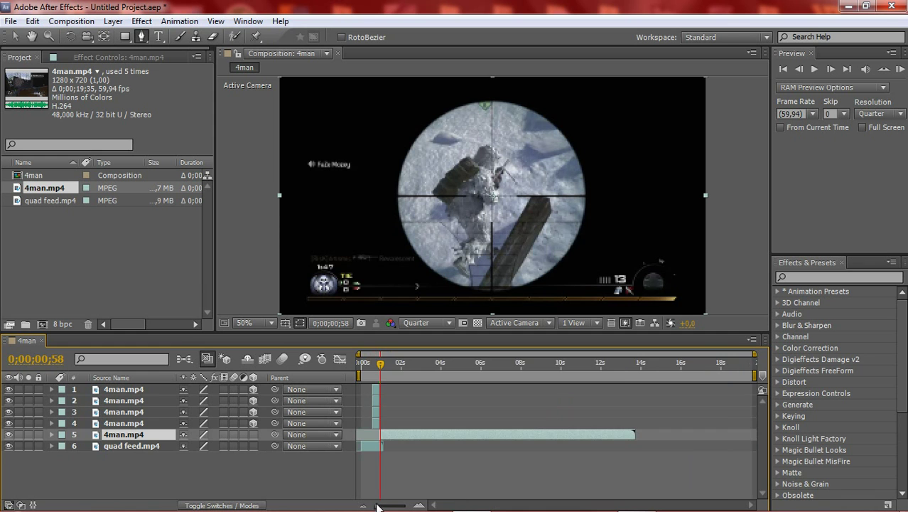
{"action": "left_click_drag", "start_coordinate": [378, 504], "coordinate": [401, 504]}
- Apply Easy Ease to the animation keyframes of the four scope-quarter layers and collapse their properties
{"action": "left_click", "coordinate": [125, 423], "text": "ctrl"}
{"action": "left_click", "coordinate": [127, 412], "text": "ctrl"}
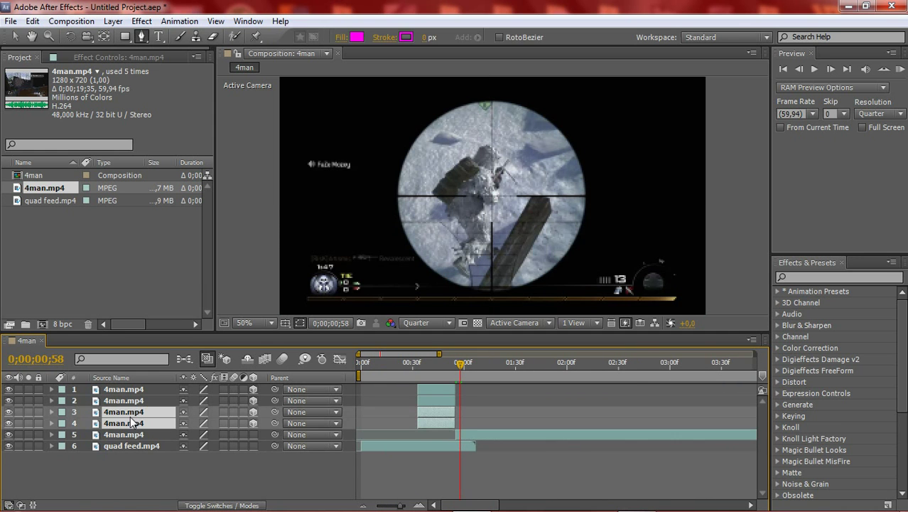
{"action": "left_click", "coordinate": [128, 400], "text": "ctrl"}
{"action": "left_click", "coordinate": [135, 390], "text": "ctrl"}
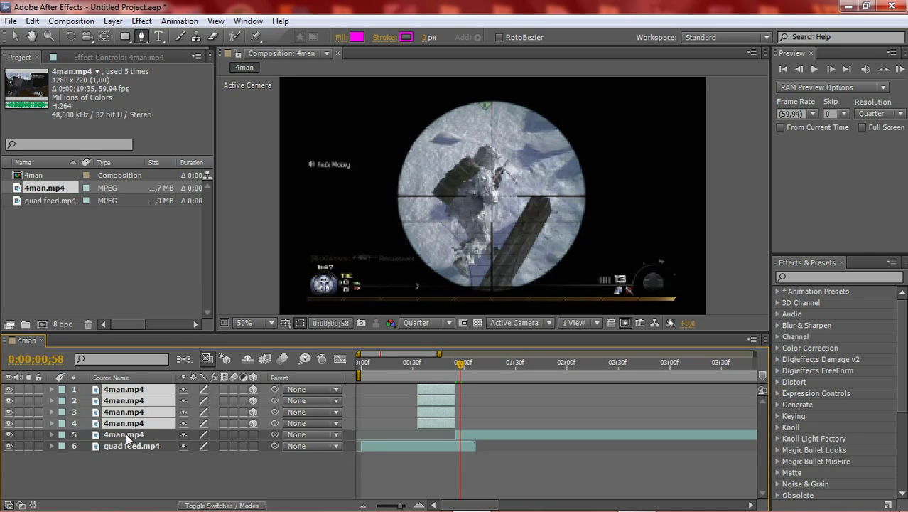
{"action": "left_click", "coordinate": [51, 388]}
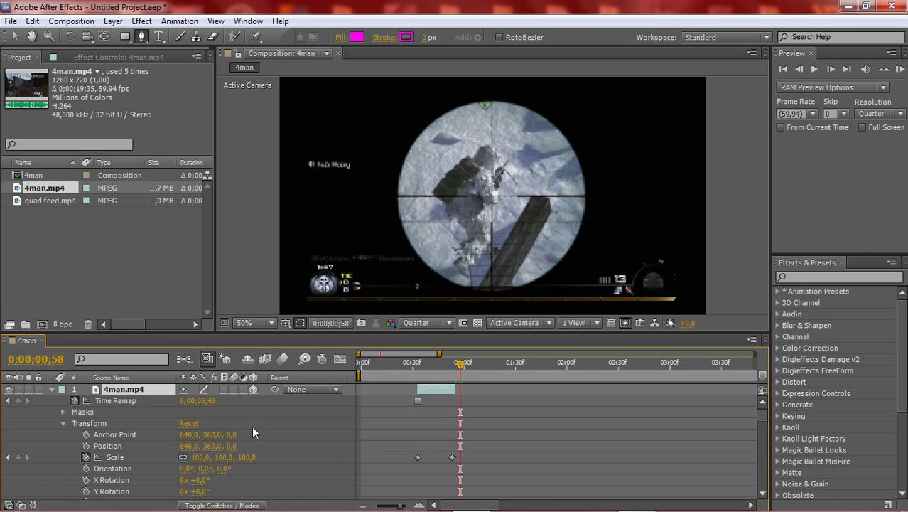
{"action": "left_click", "coordinate": [406, 417]}
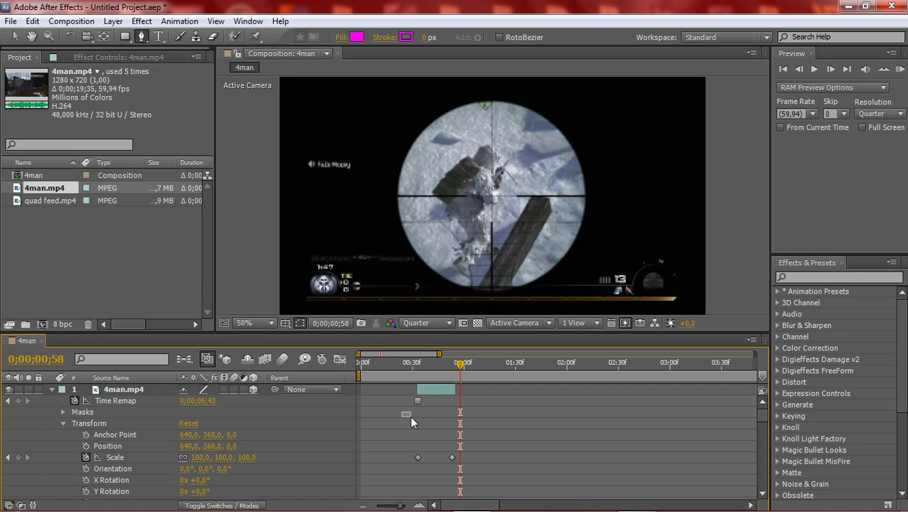
{"action": "left_click_drag", "start_coordinate": [406, 439], "coordinate": [471, 499]}
{"action": "scroll", "coordinate": [426, 440], "scroll_direction": "down", "scroll_amount": 5}
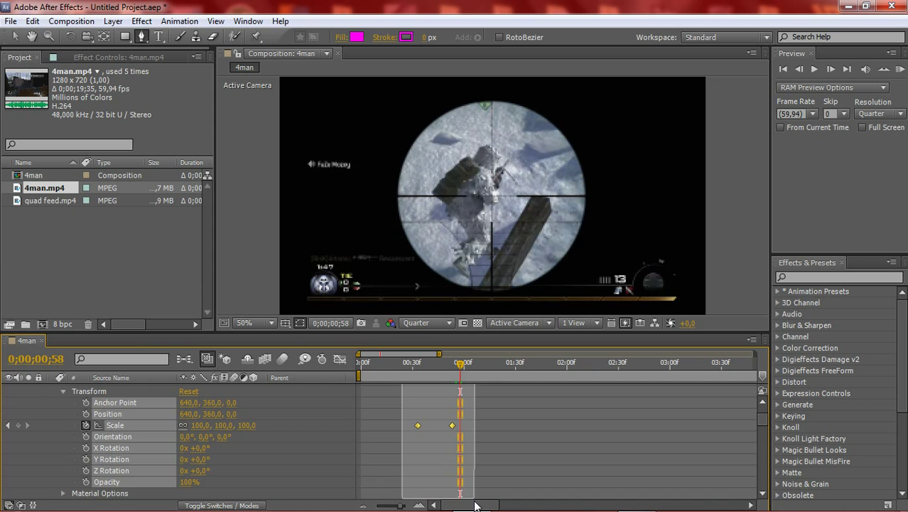
{"action": "scroll", "coordinate": [467, 432], "scroll_direction": "down", "scroll_amount": 10}
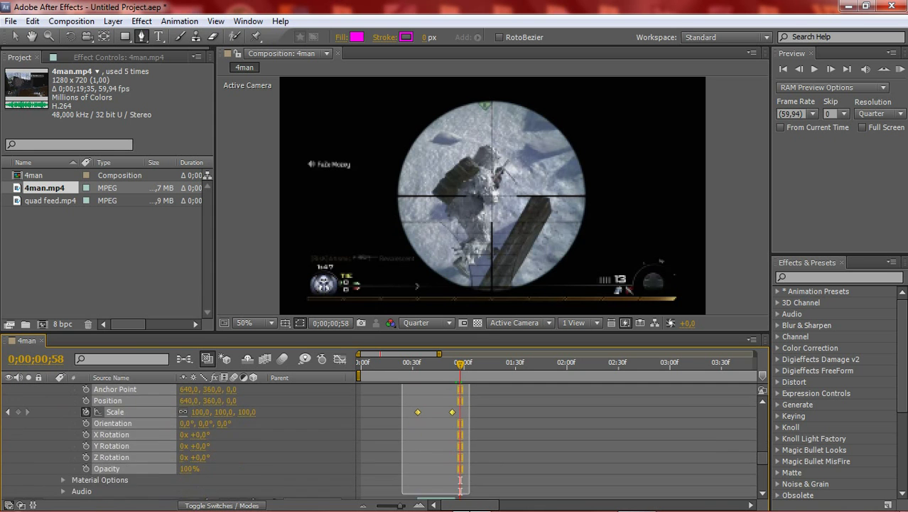
{"action": "left_click_drag", "start_coordinate": [467, 432], "coordinate": [415, 413]}
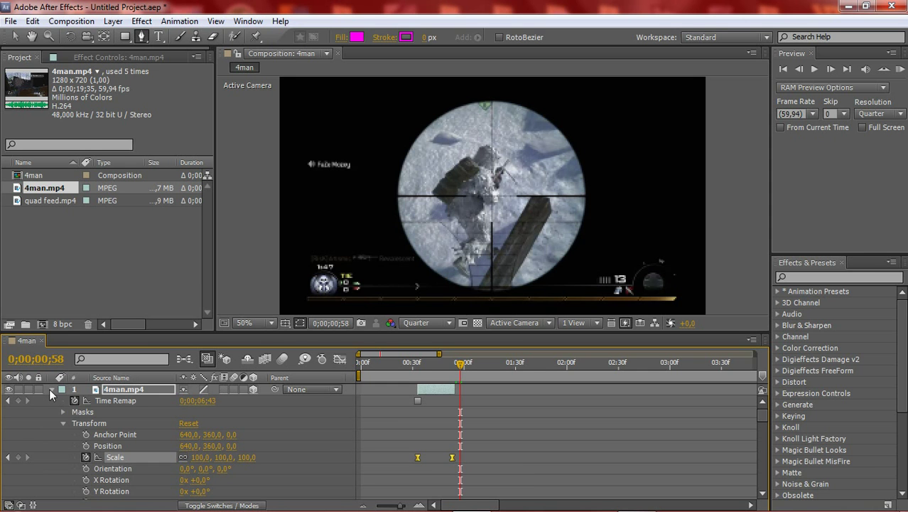
{"action": "left_click", "coordinate": [50, 389]}
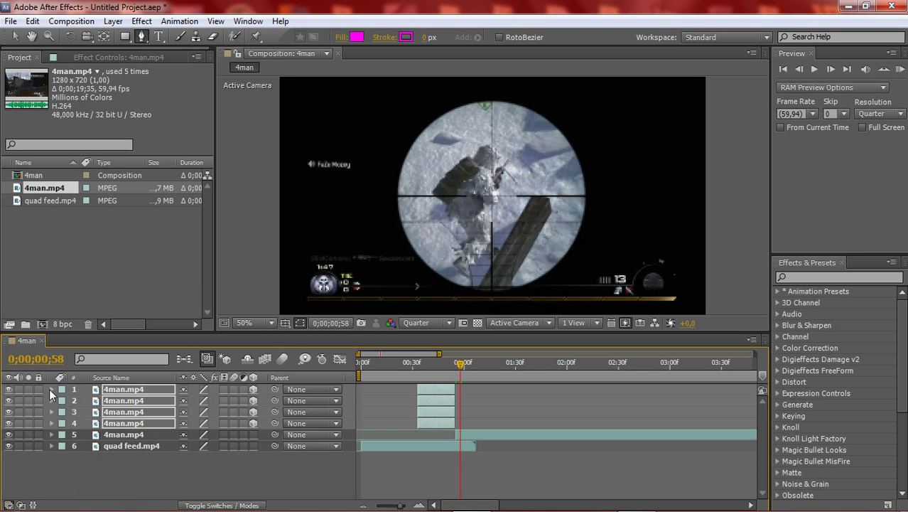
- Enable motion blur on the four scope-quarter layers and for the composition, and scrub through the transition to 0;00;02;03
{"action": "left_click", "coordinate": [138, 436]}
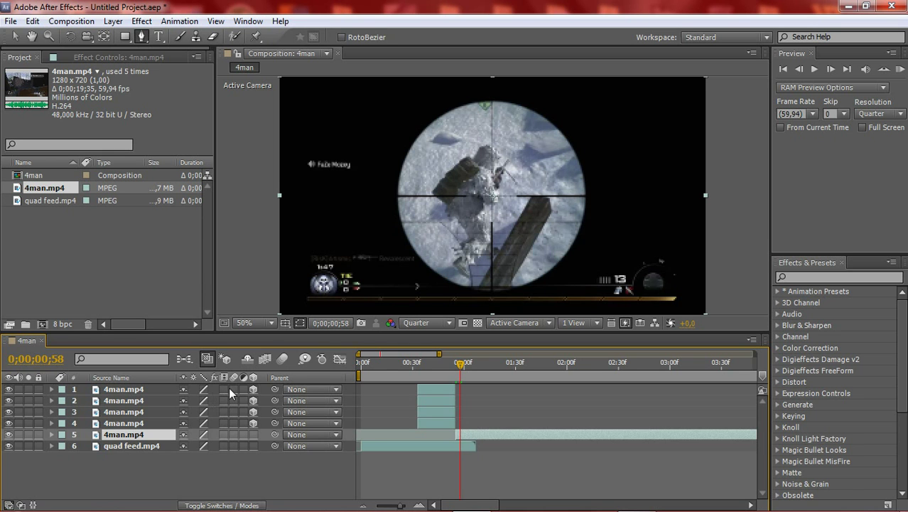
{"action": "left_click", "coordinate": [160, 389]}
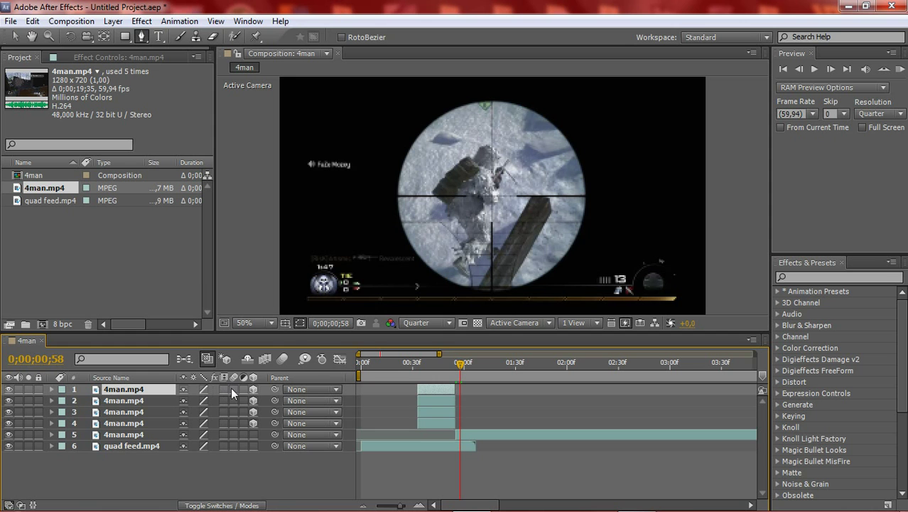
{"action": "left_click_drag", "start_coordinate": [233, 390], "coordinate": [233, 422]}
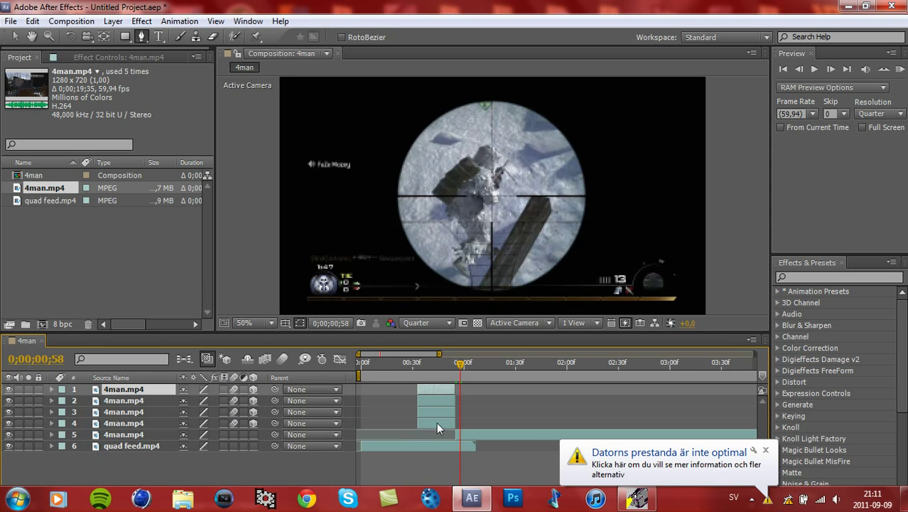
{"action": "left_click", "coordinate": [765, 449]}
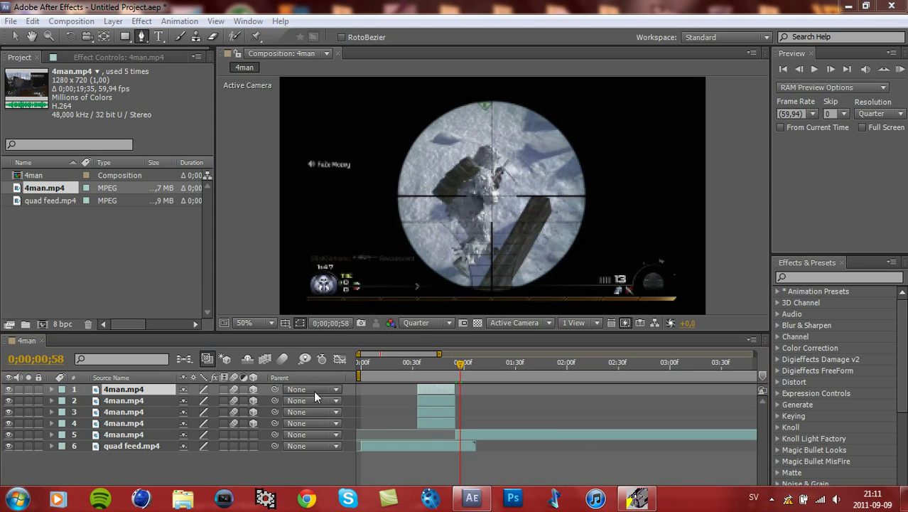
{"action": "left_click", "coordinate": [283, 357]}
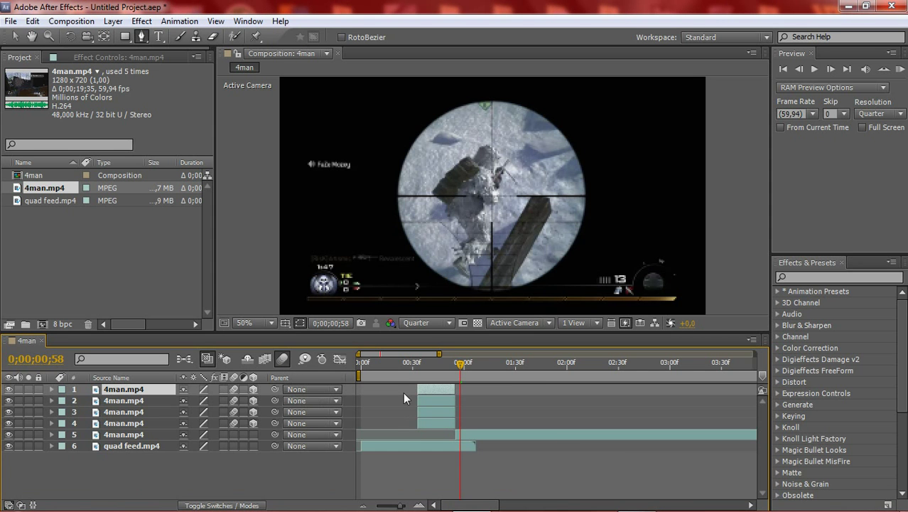
{"action": "left_click_drag", "start_coordinate": [403, 362], "coordinate": [574, 376]}
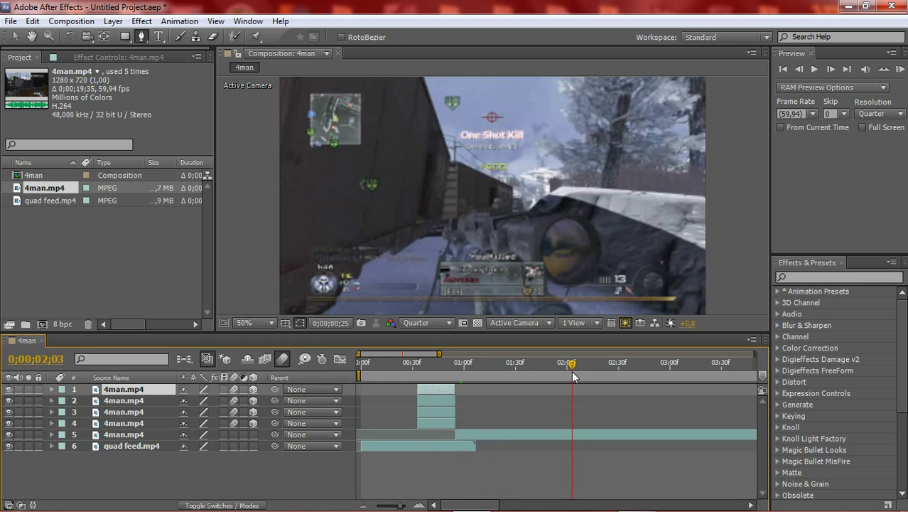